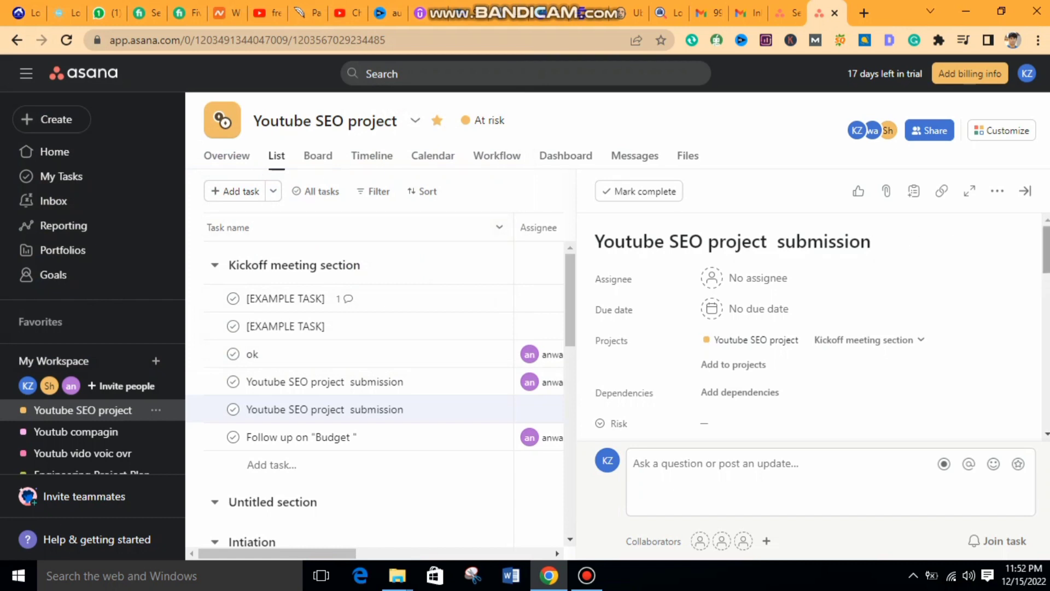
Request approval for the second Digital Onboarding attachment of the open Youtube SEO project submission task
scroll(815, 322, down, 10)
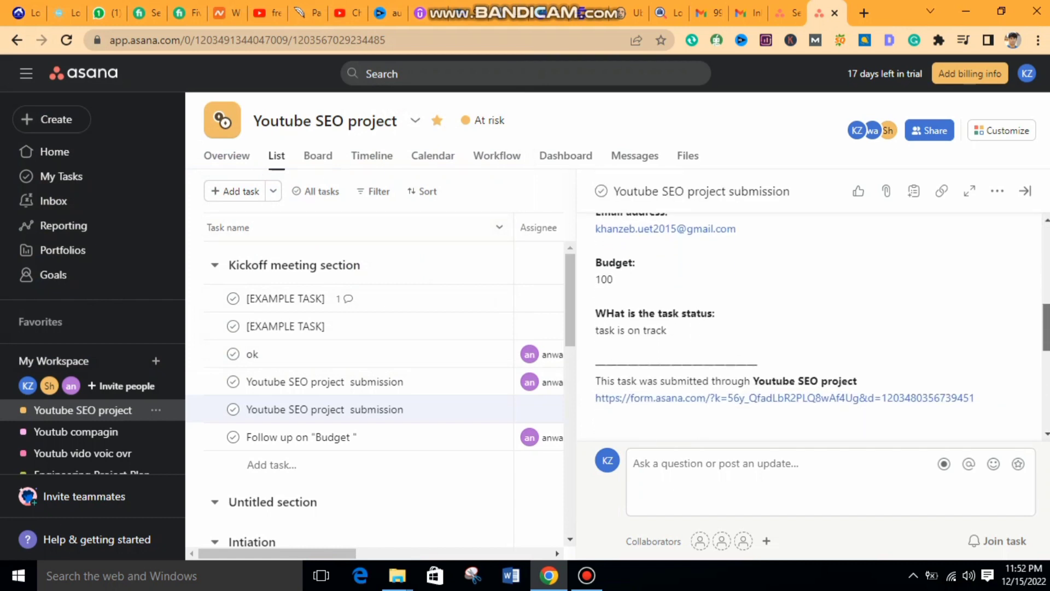
scroll(815, 323, down, 4)
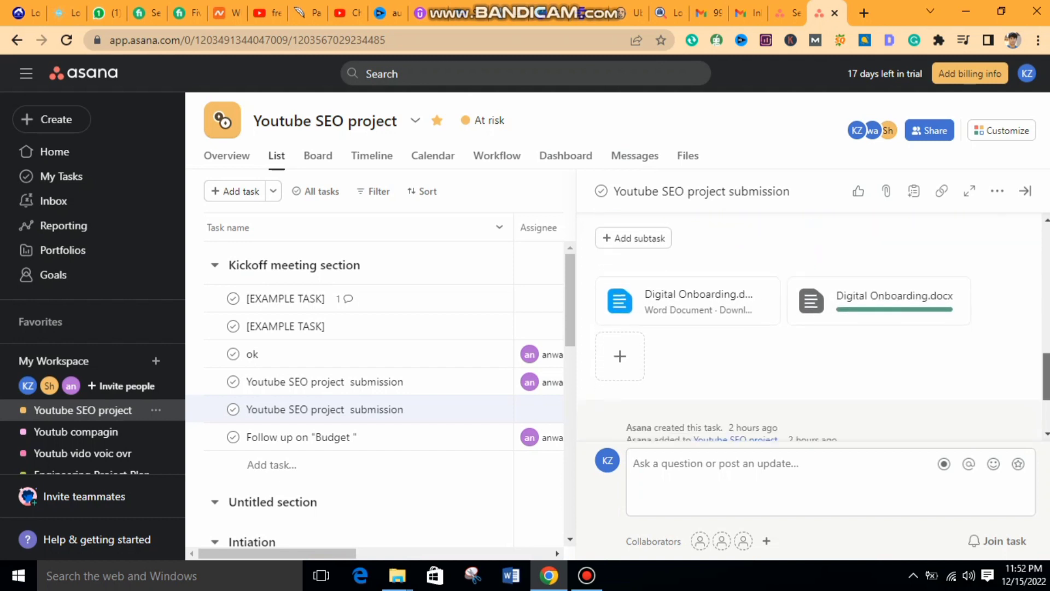
drag(1046, 376, 1046, 373)
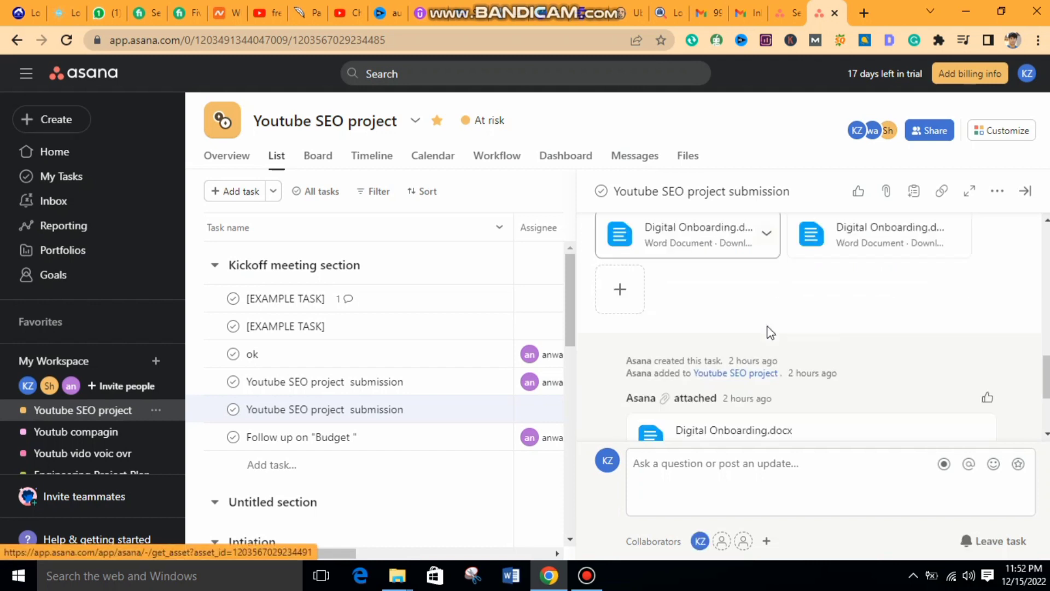
scroll(767, 328, down, 2)
scroll(961, 374, up, 3)
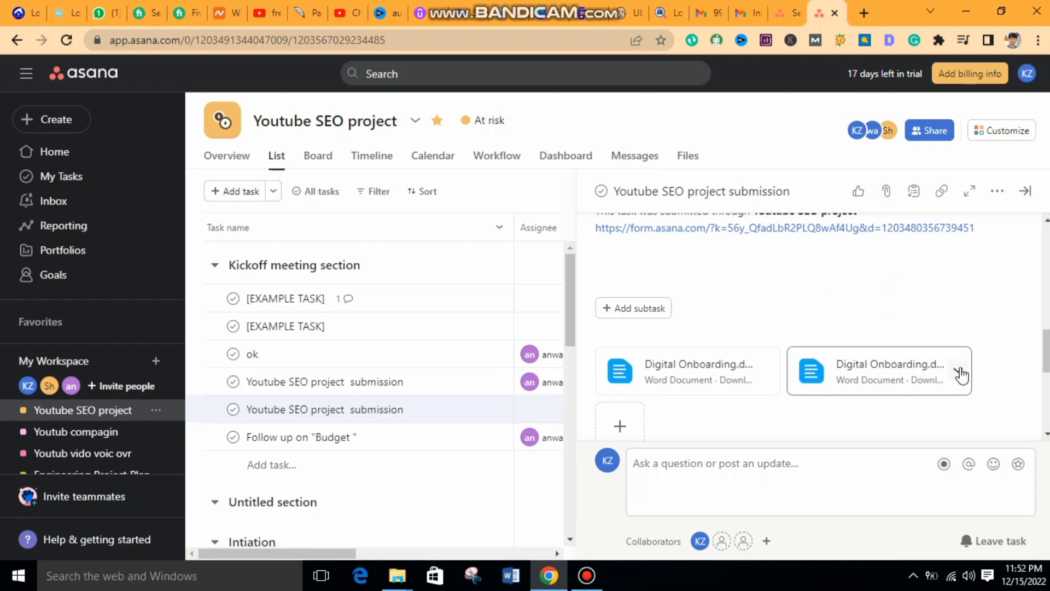
click(961, 373)
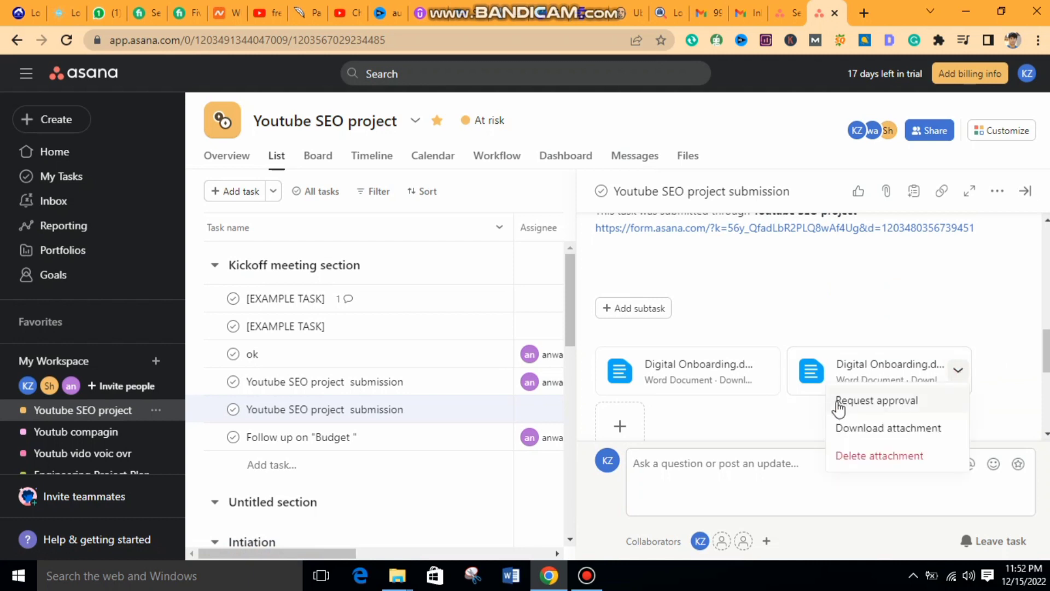
click(858, 410)
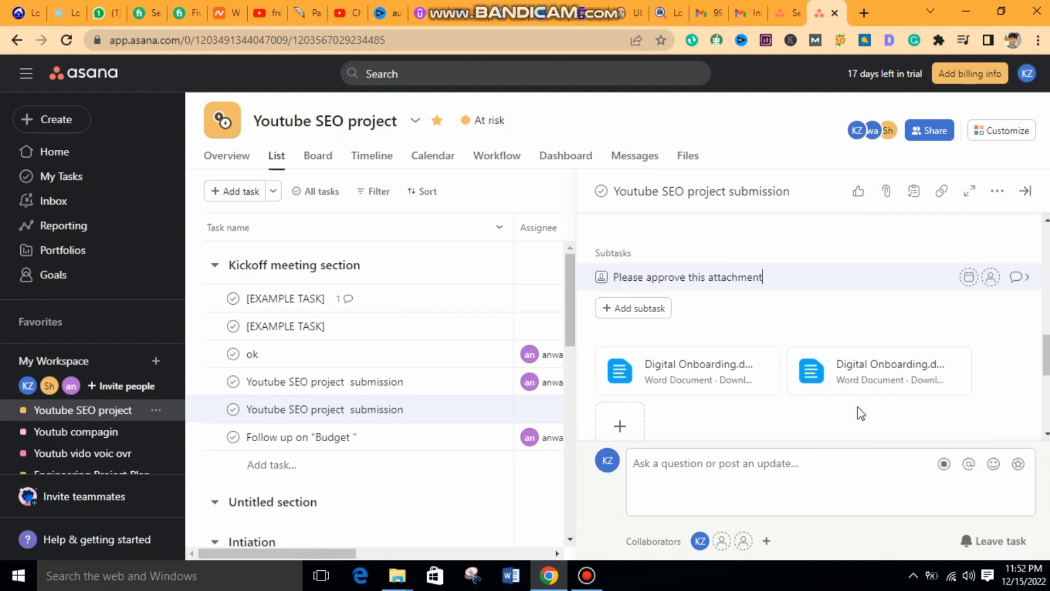
Assign the "Please approve this attachment" subtask to the second suggested member and set its due date to 12/23/22
click(990, 278)
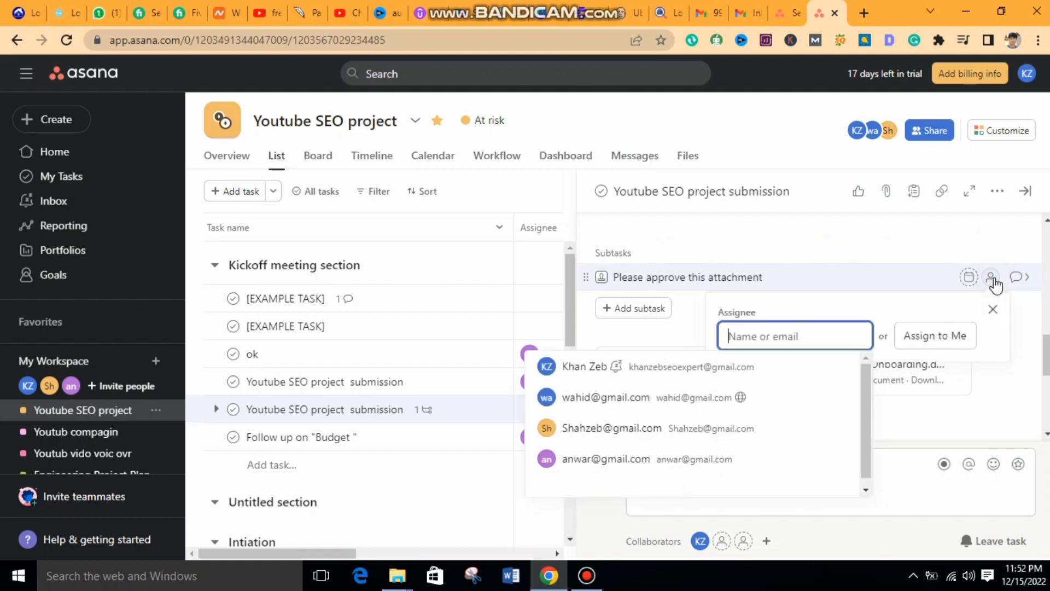
click(618, 398)
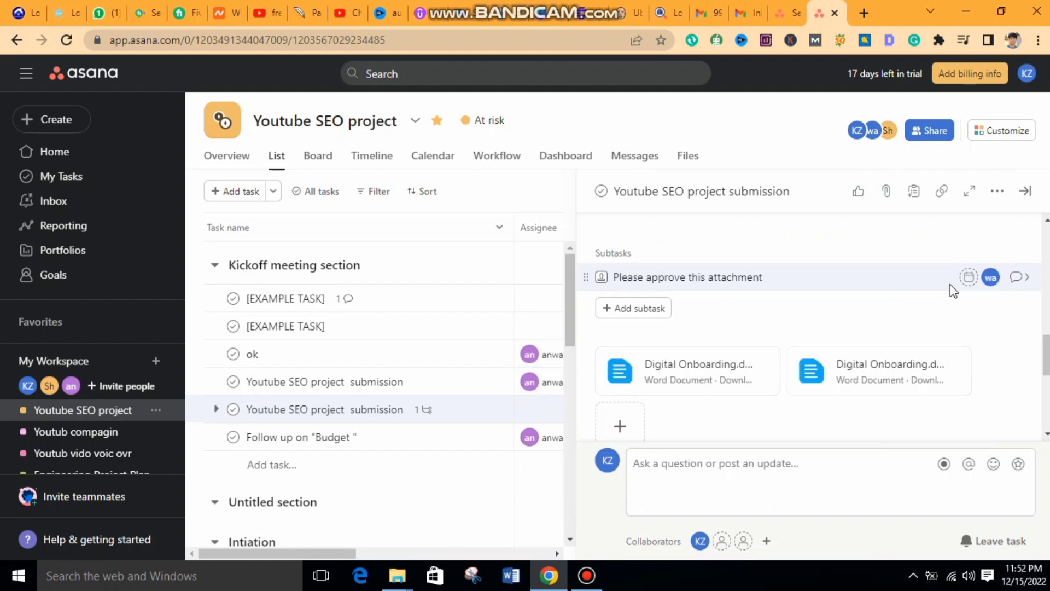
click(970, 278)
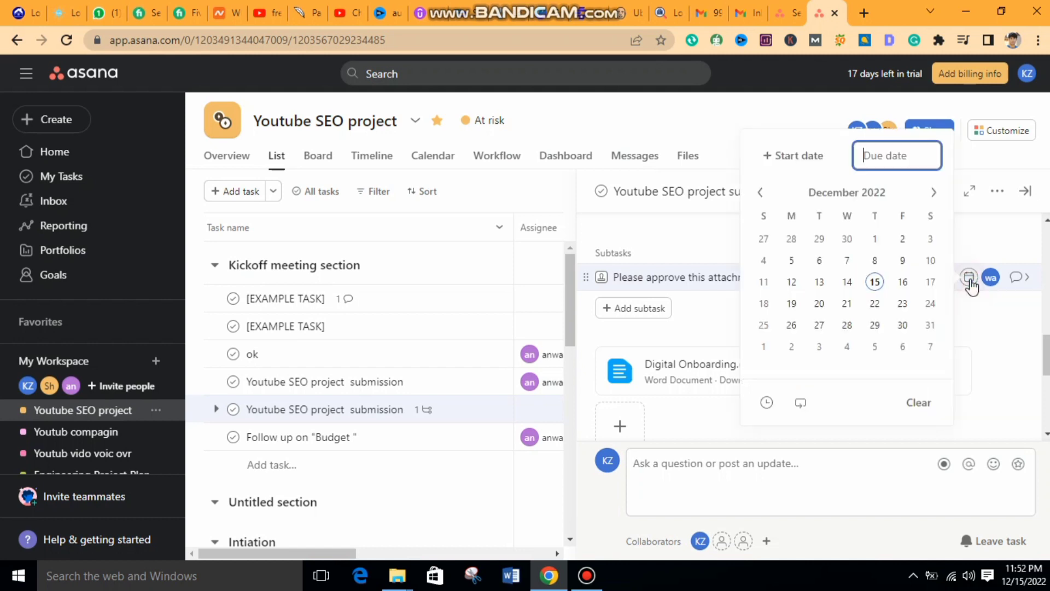
click(903, 300)
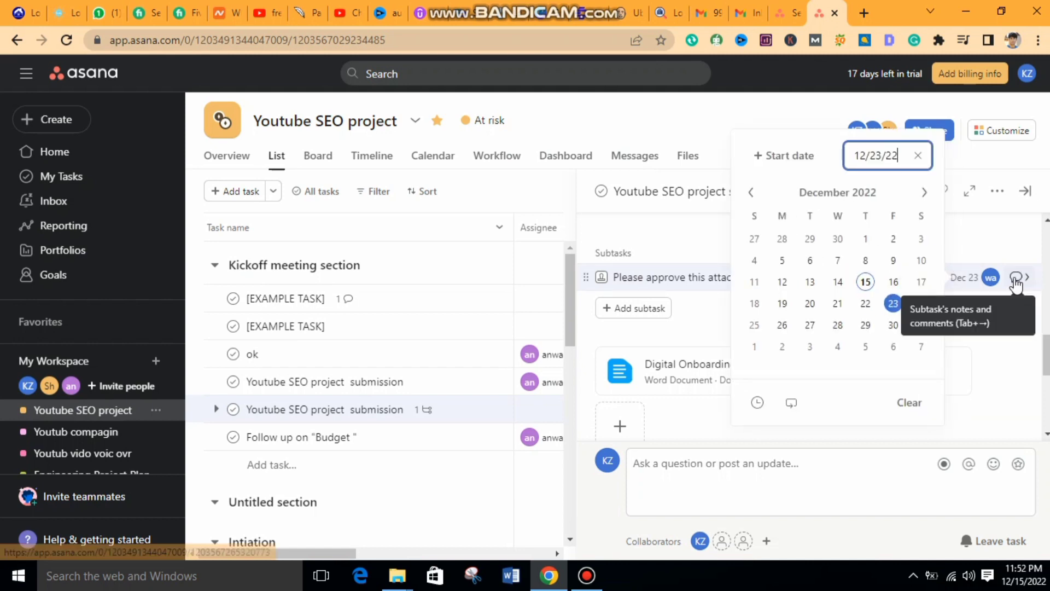
Post the comment "kindly chang it" in the approval subtask's details
click(1015, 277)
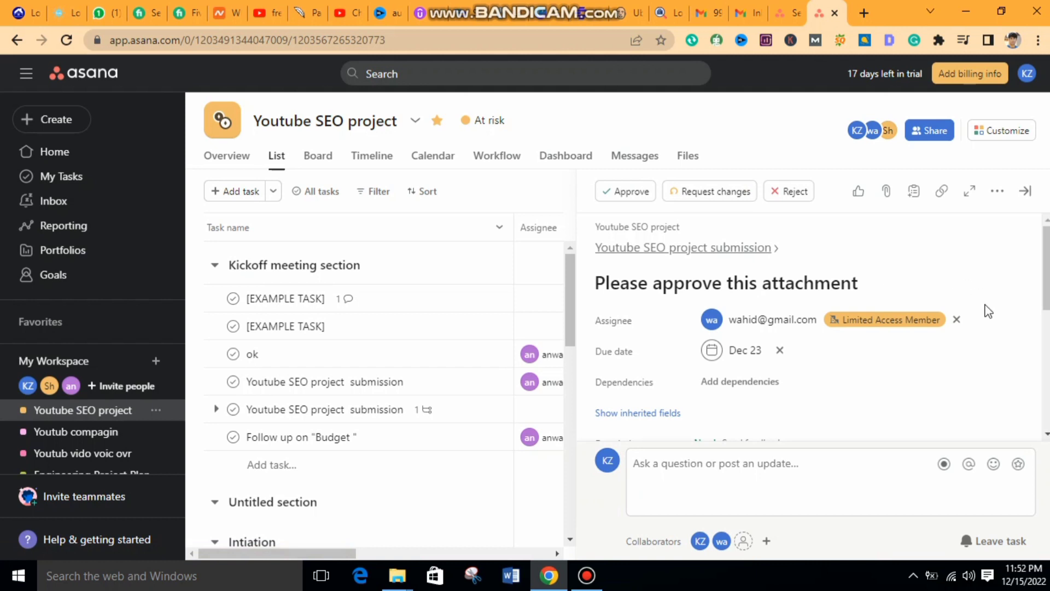
scroll(985, 307, down, 3)
scroll(810, 328, up, 2)
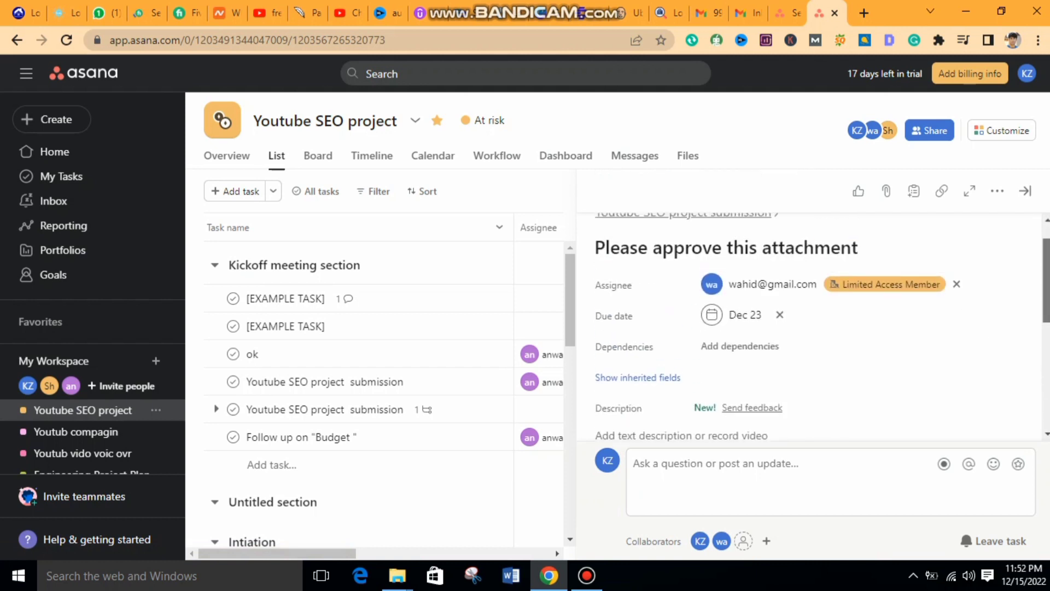
click(729, 472)
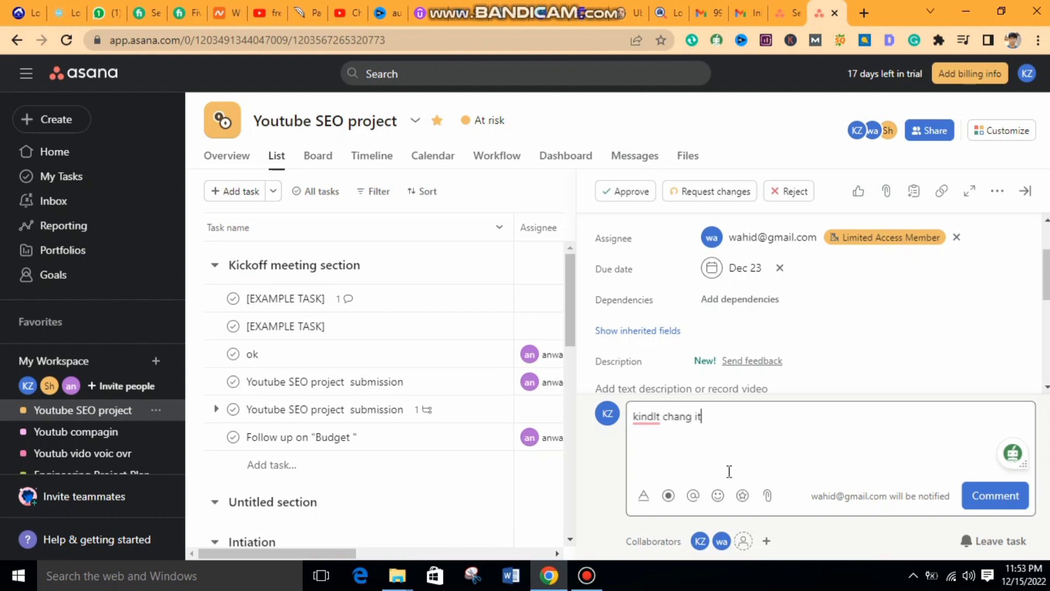
click(659, 417)
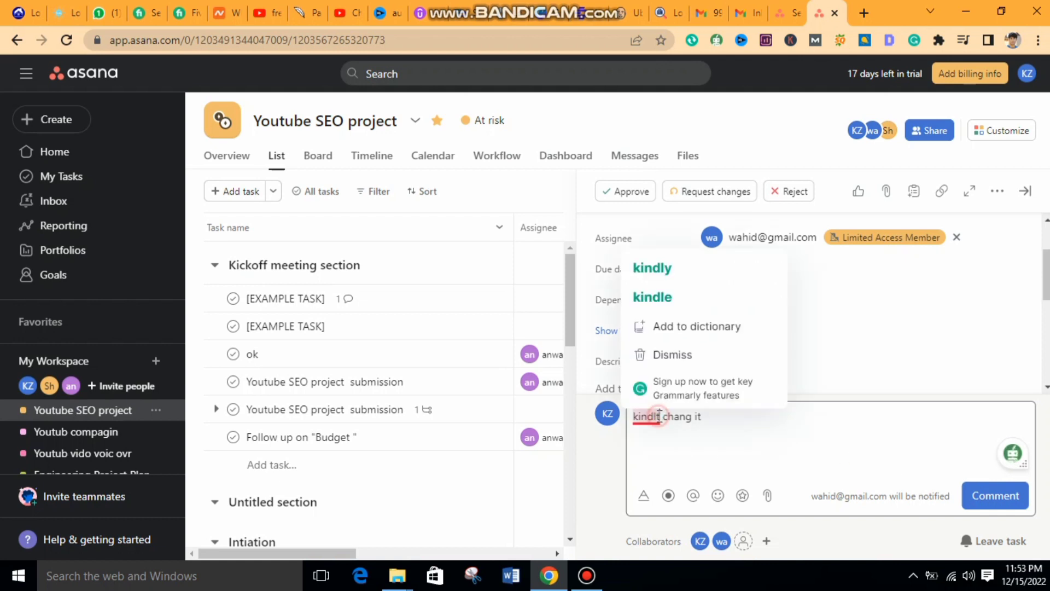
click(652, 268)
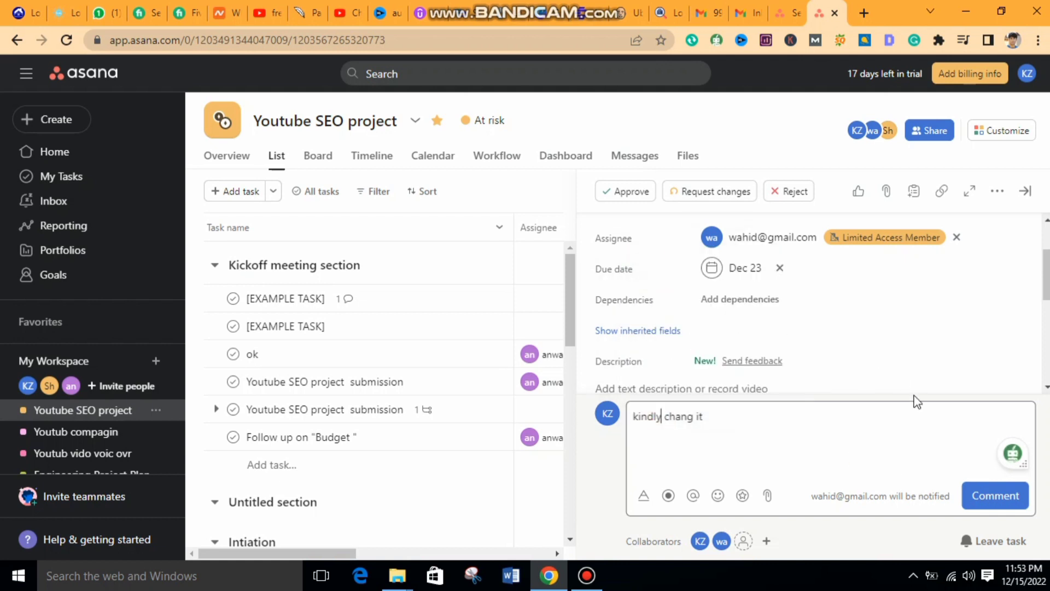
click(992, 501)
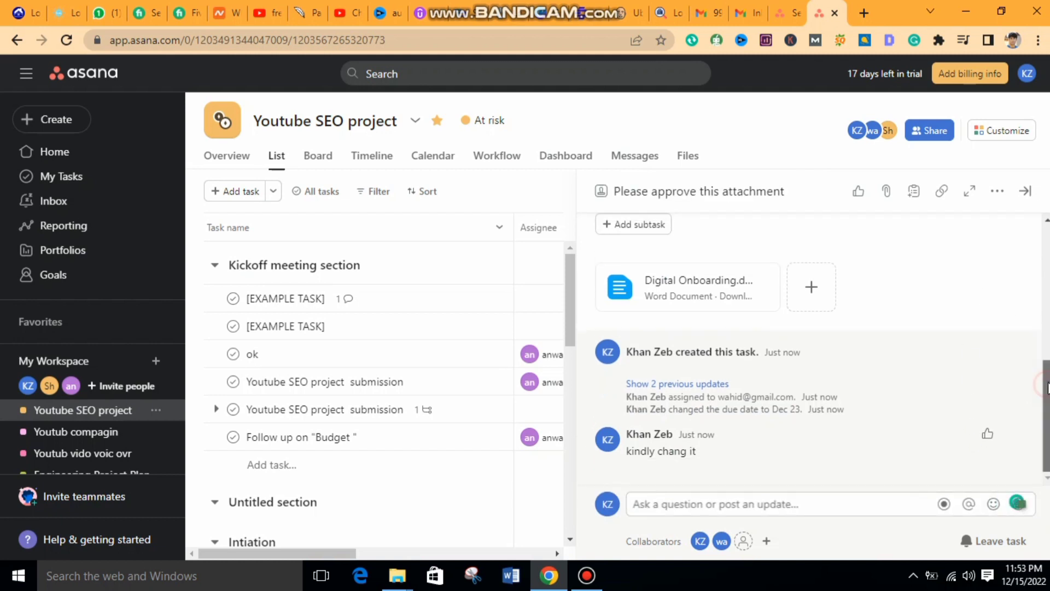
Expand the approval subtask's earlier activity updates and remove the assignee from its collaborators
mouse_move(1046, 394)
mouse_down()
mouse_move(1046, 235)
mouse_move(1046, 375)
mouse_up()
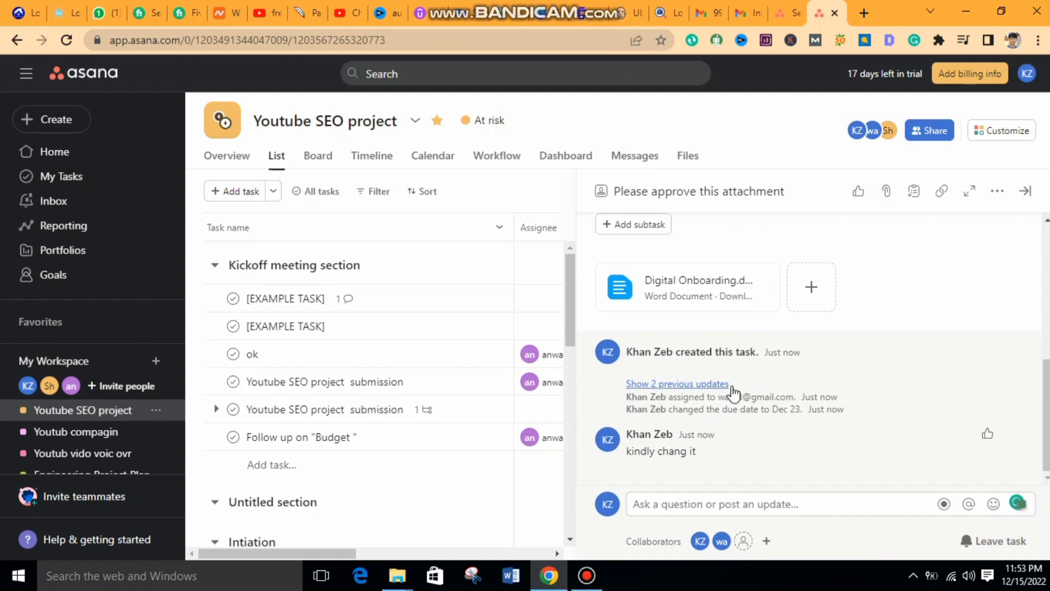
click(683, 383)
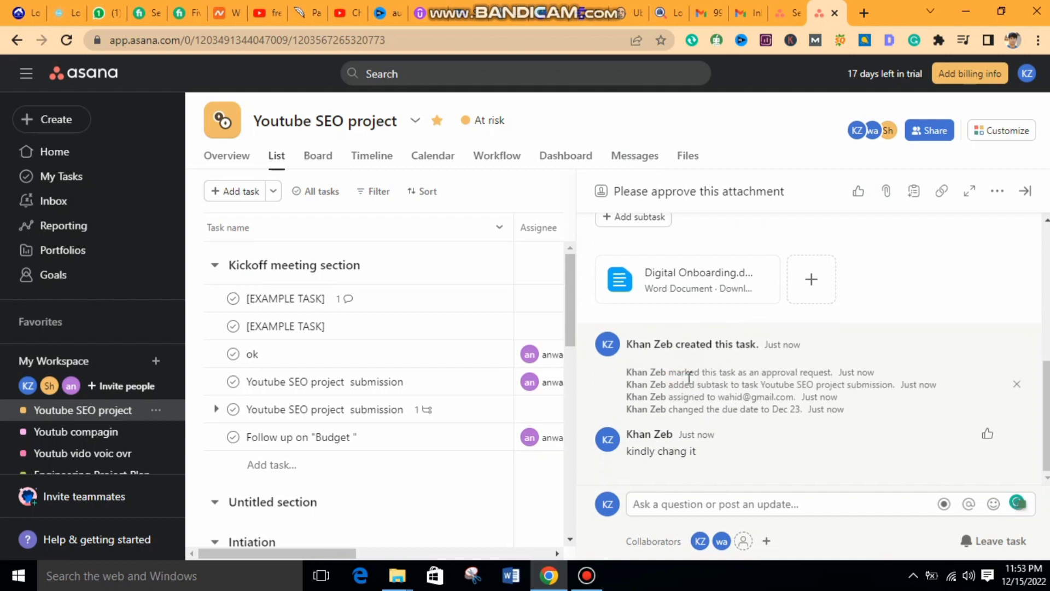
scroll(950, 381, up, 5)
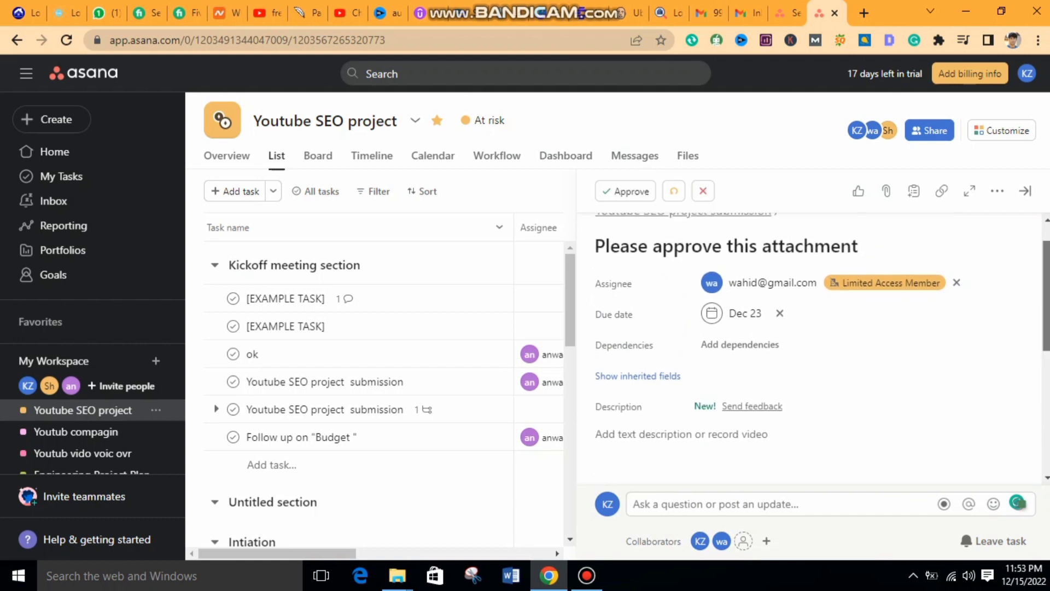
scroll(822, 342, up, 1)
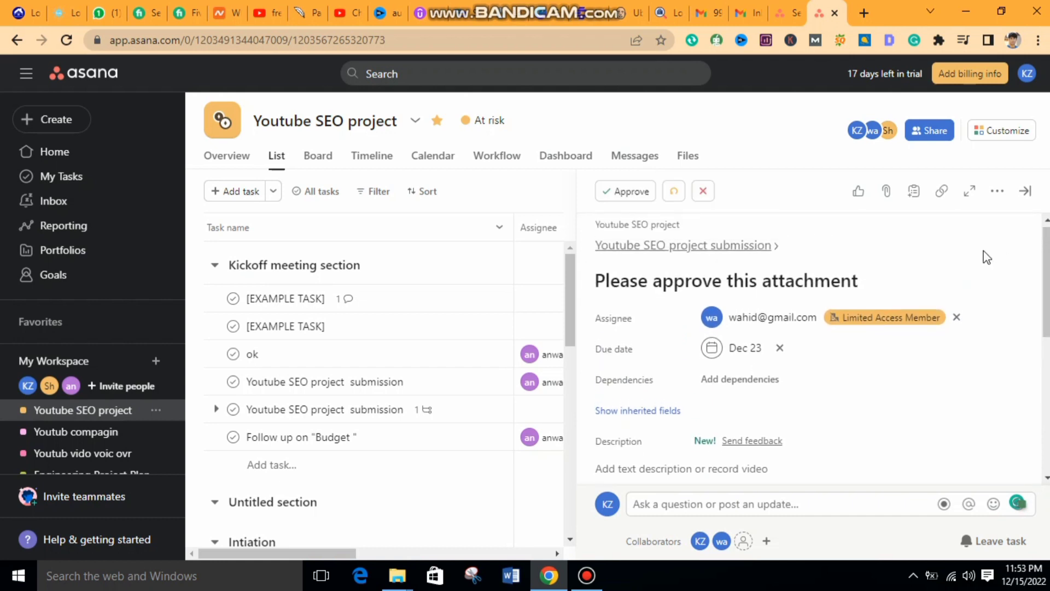
click(722, 542)
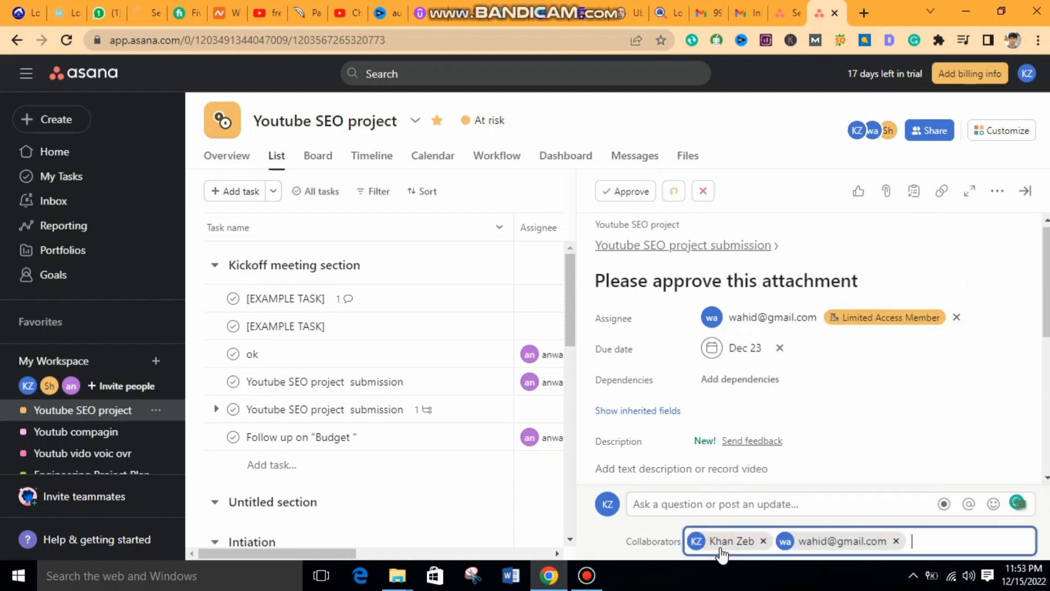
mouse_move(722, 553)
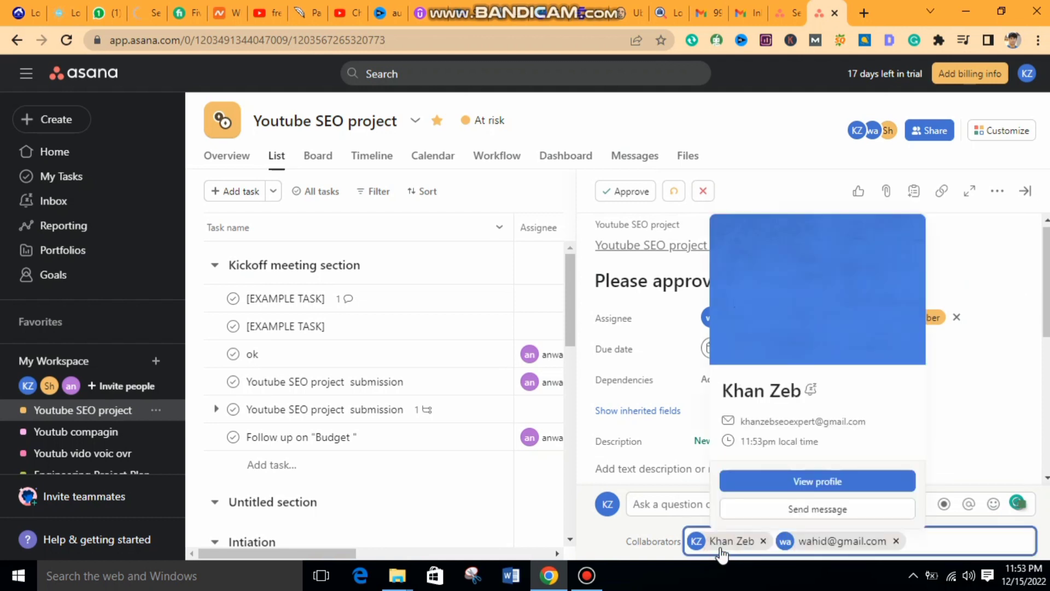
click(897, 541)
drag(1047, 279, 1047, 413)
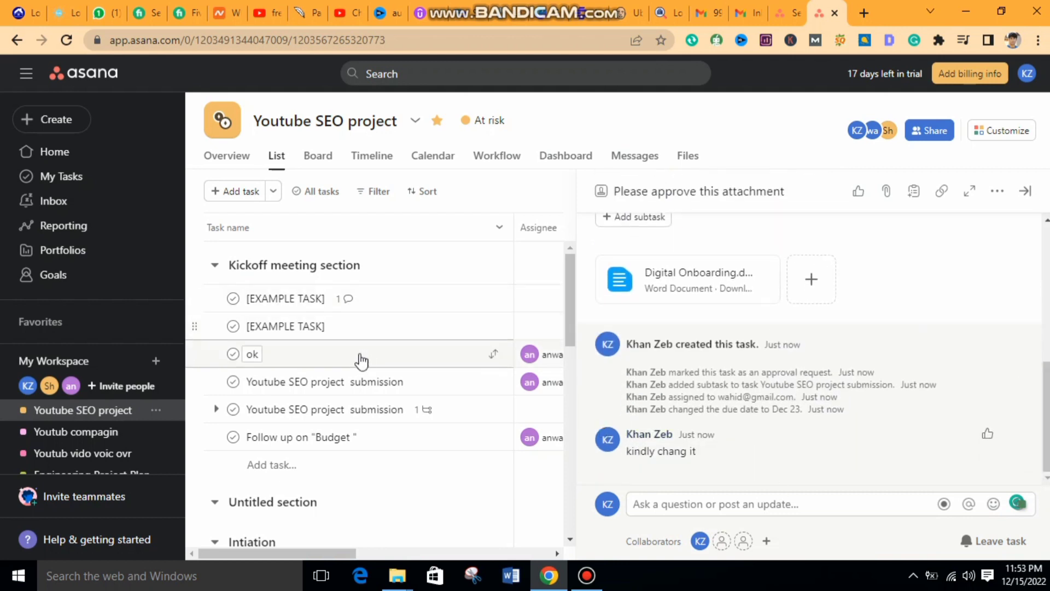
Reopen the parent Youtube SEO project submission task and review the activity and comment in its approval subtask
click(375, 421)
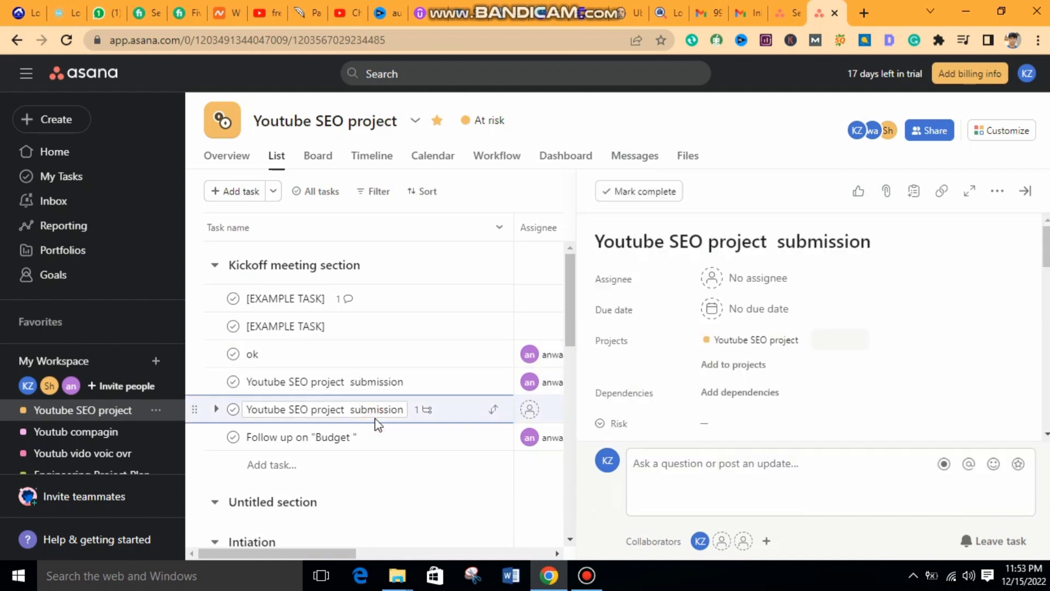
click(427, 411)
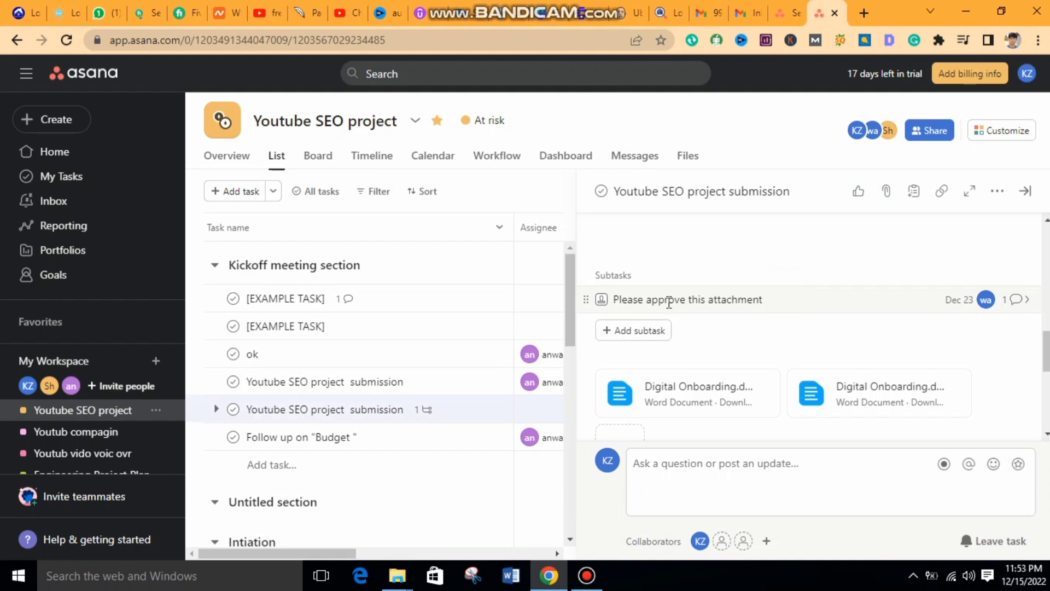
click(1017, 300)
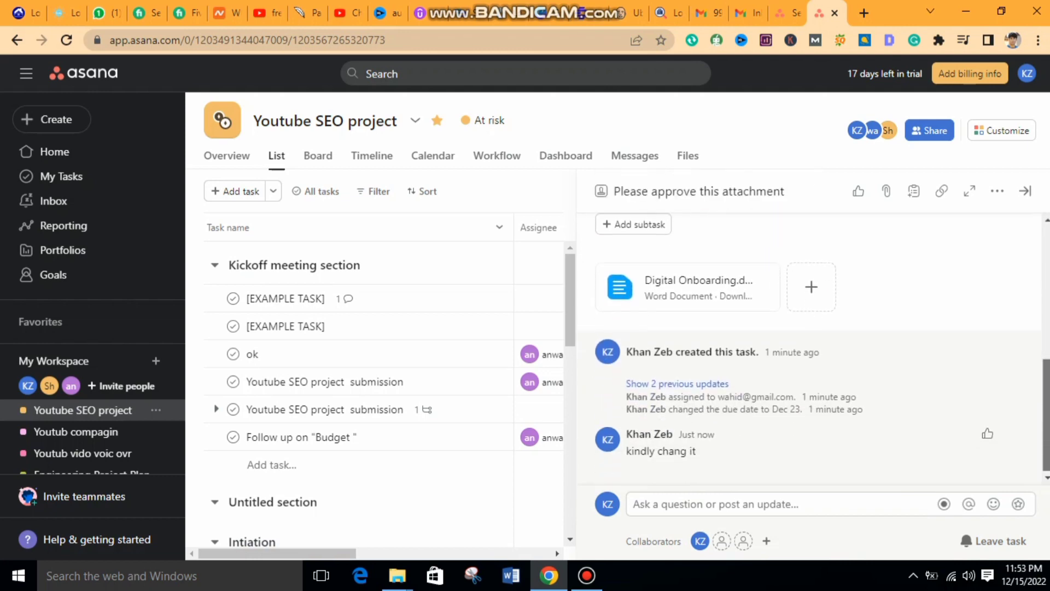
mouse_move(1046, 414)
mouse_down()
mouse_move(1046, 283)
mouse_move(1046, 416)
mouse_up()
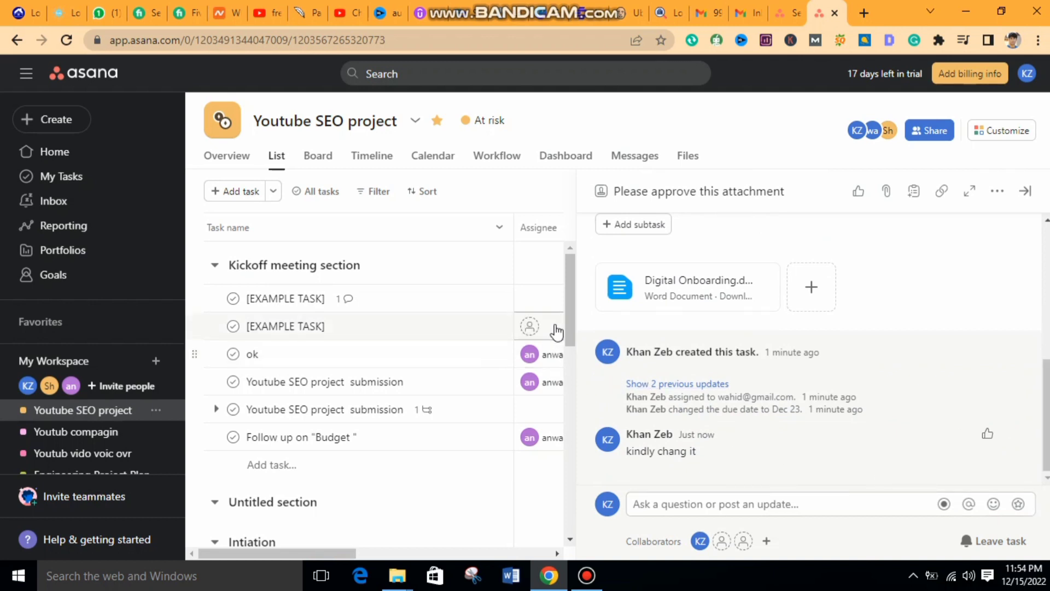
Attach the Digital Onboarding Word document from the computer to the Script task in the Planing section
drag(570, 324, 572, 468)
click(377, 329)
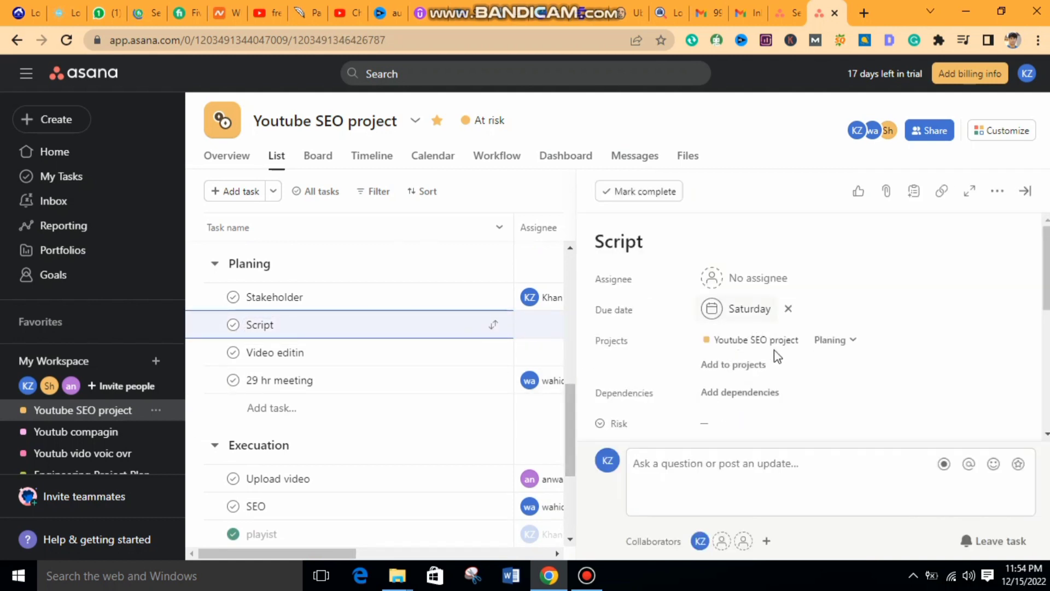
drag(1048, 281, 1049, 398)
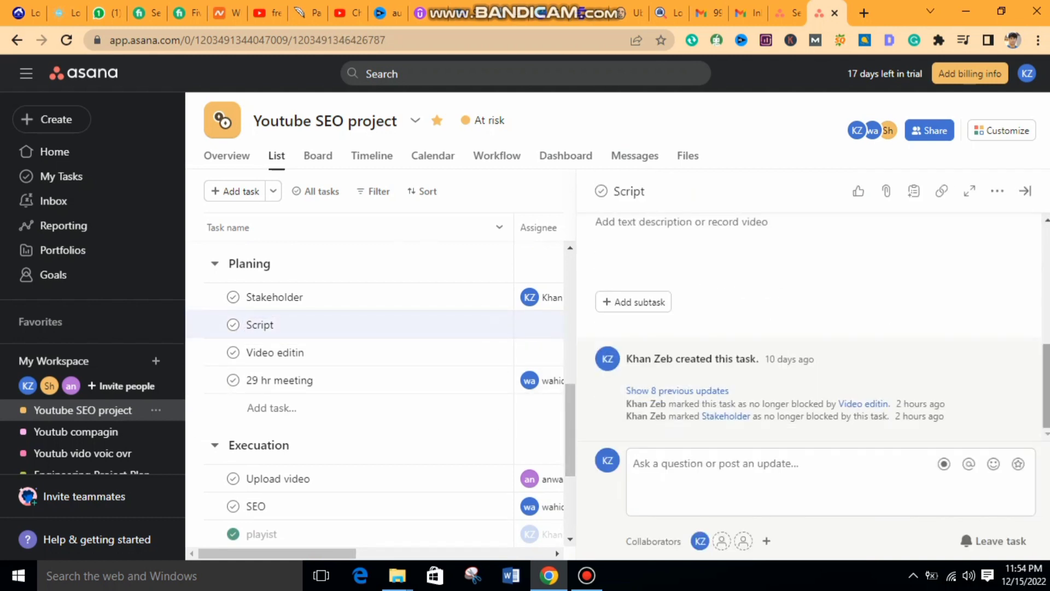
click(892, 191)
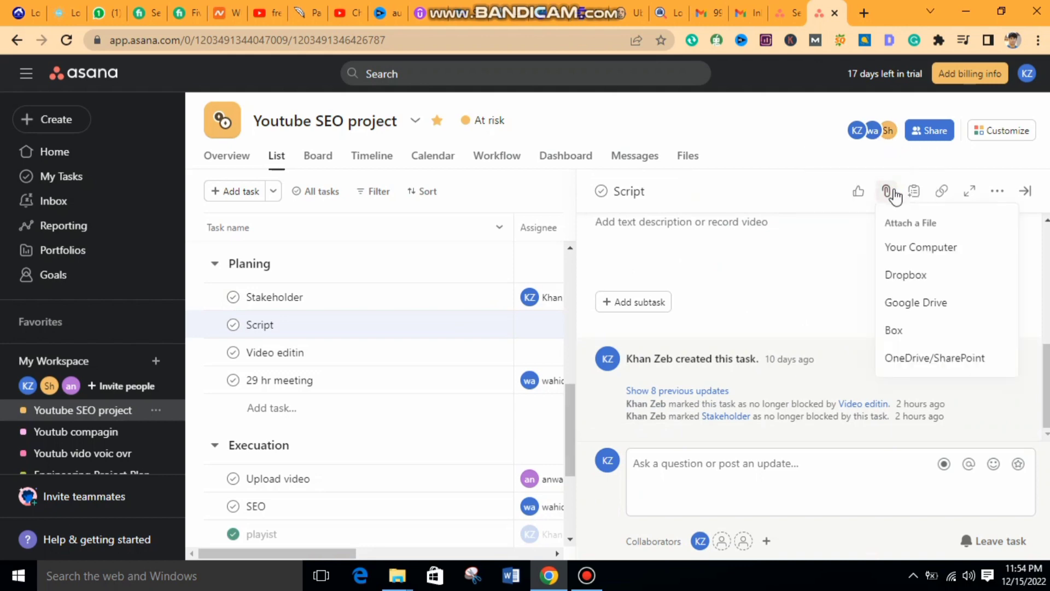
click(899, 249)
click(244, 175)
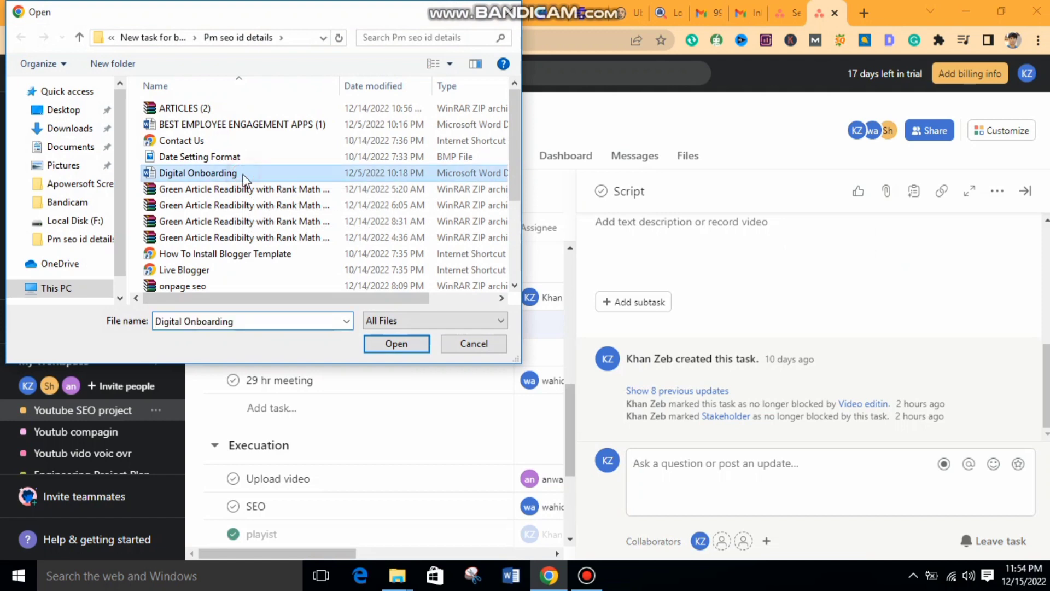
double_click(243, 175)
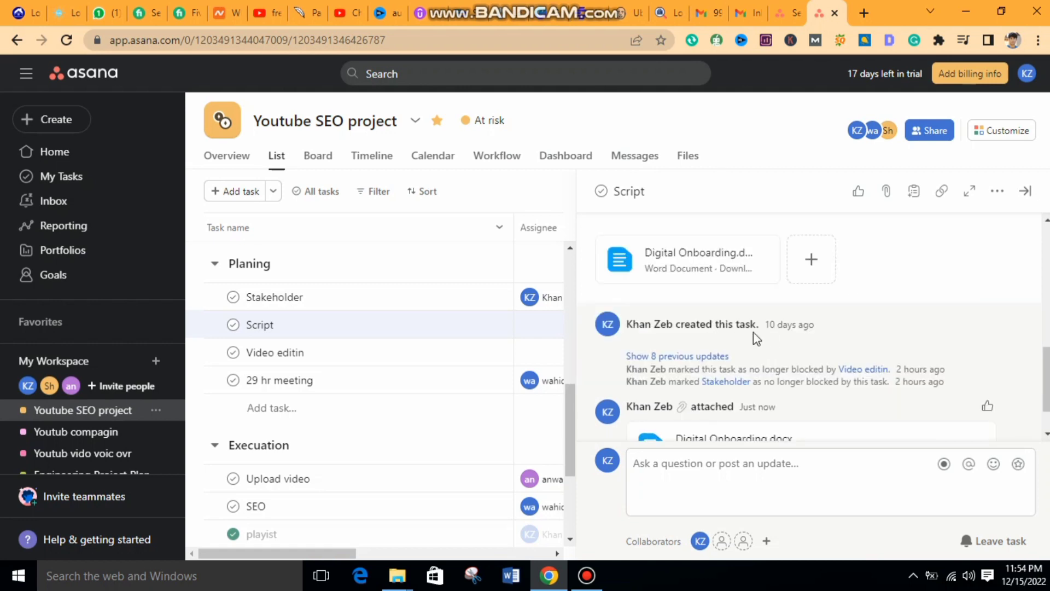
Request approval for the Script task's Digital Onboarding attachment and assign the new approval subtask to the teammate with the "Sh" avatar
click(766, 261)
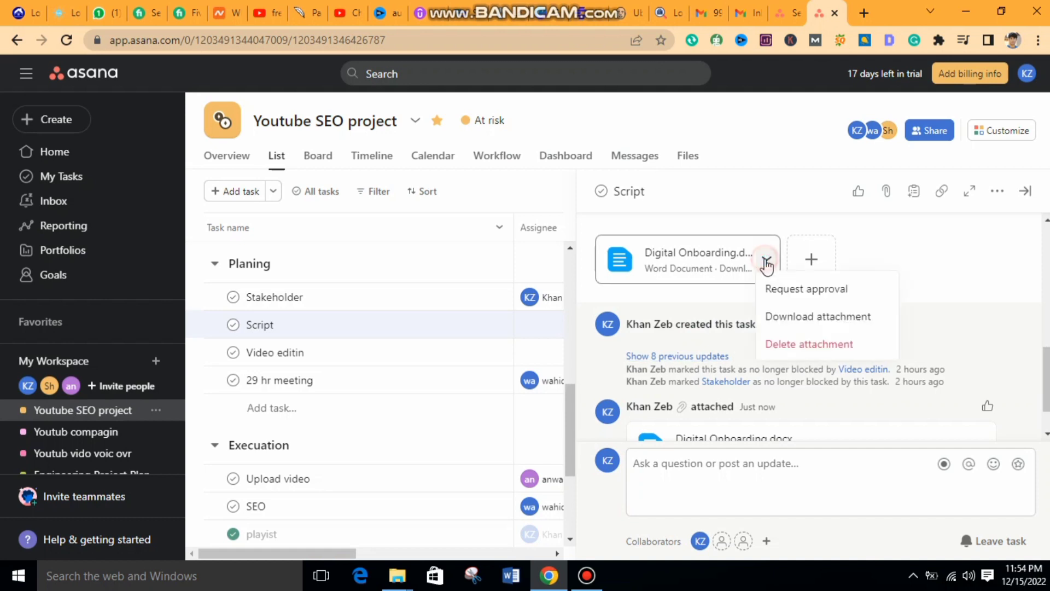
click(773, 287)
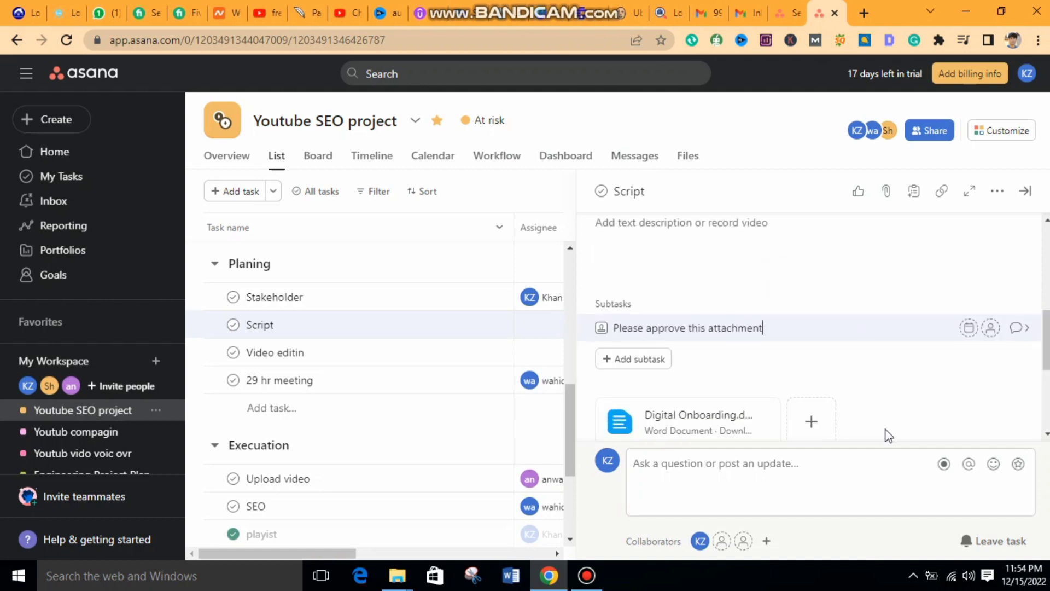
click(992, 330)
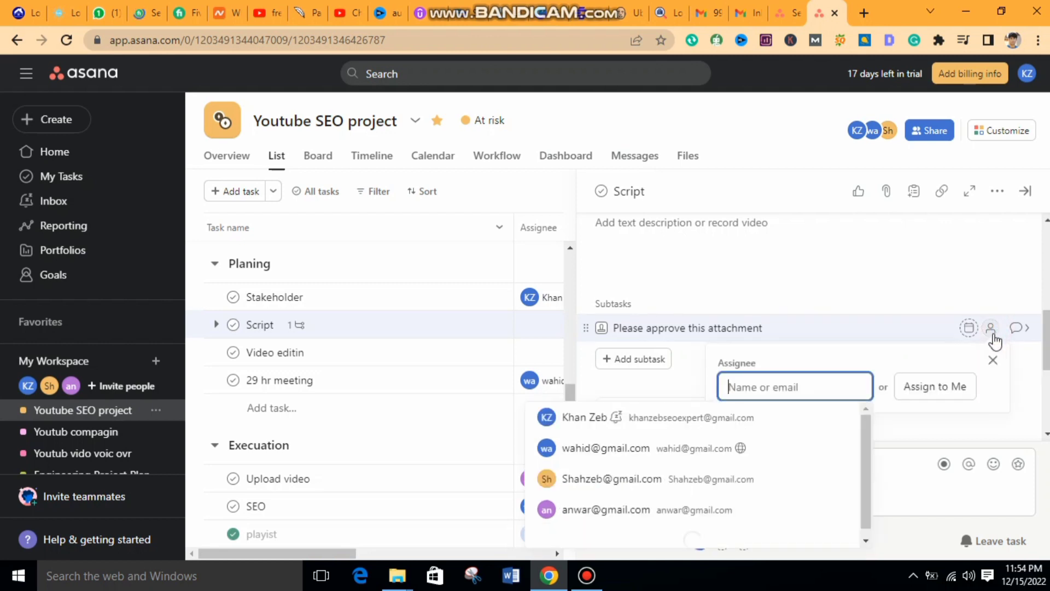
click(596, 481)
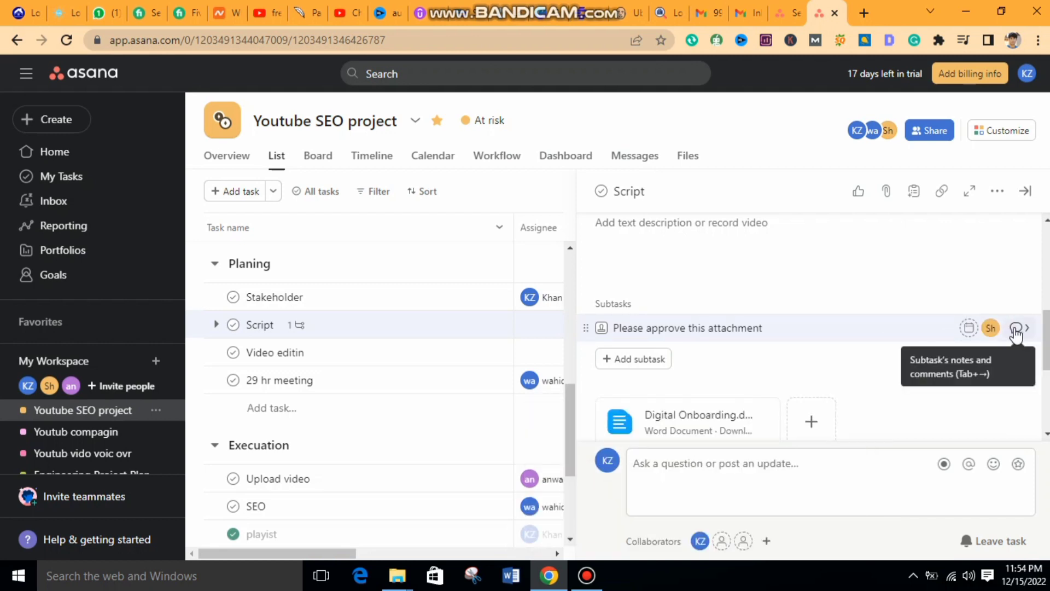
Set the approval subtask's due date to 12/19/22
click(969, 330)
click(776, 355)
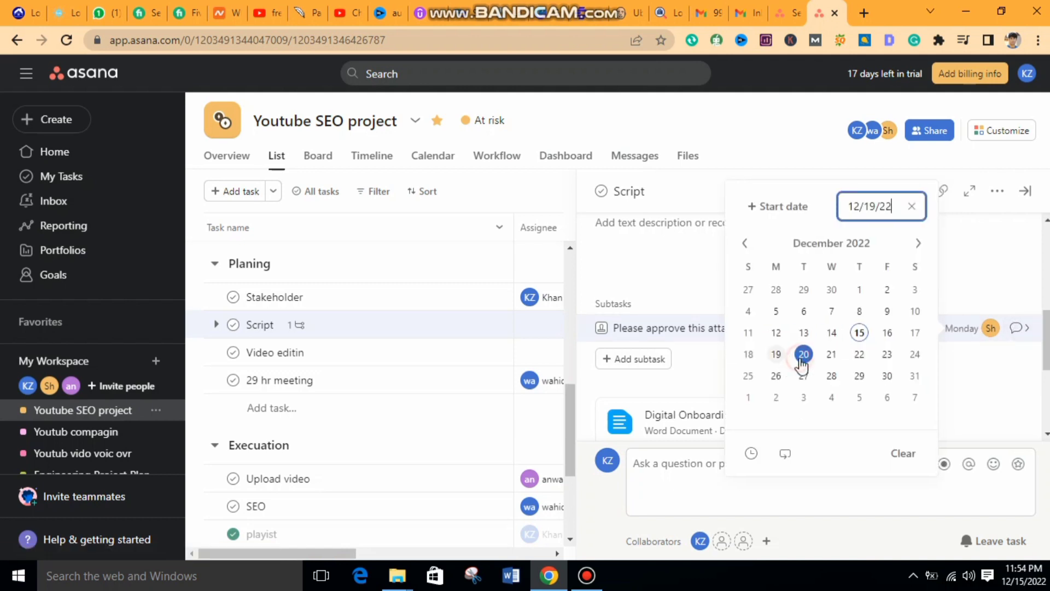
click(973, 394)
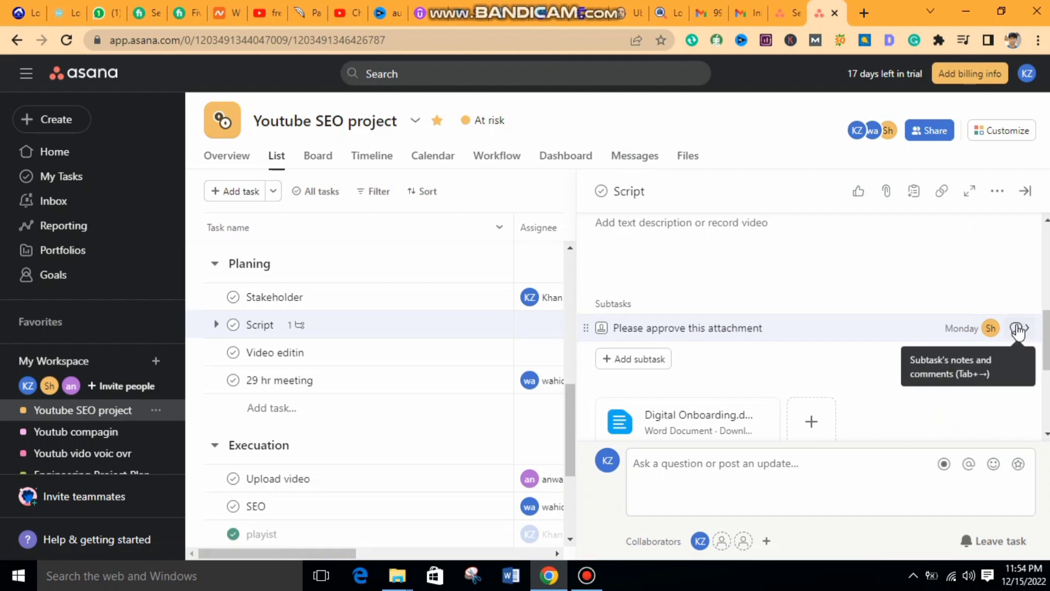
Mark the assigned approval subtask as changes requested from its details and check its activity log
click(1018, 330)
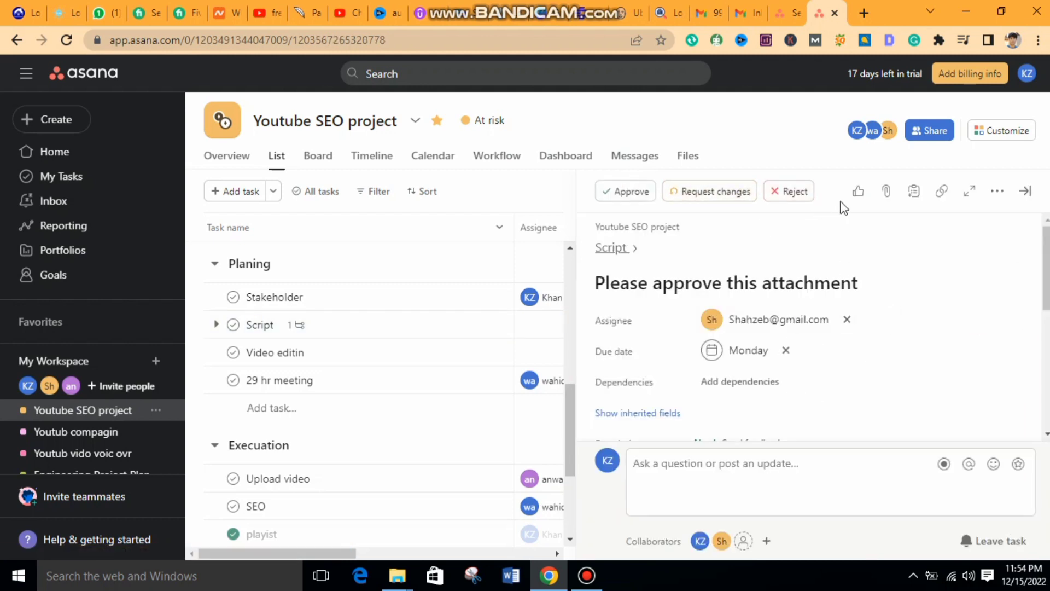
click(618, 198)
click(691, 194)
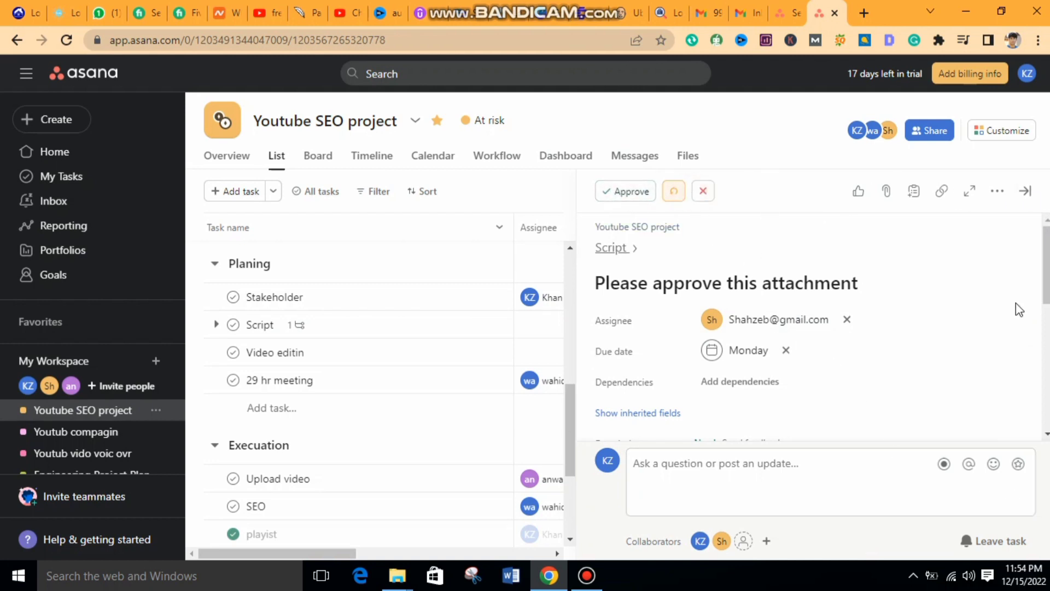
scroll(1046, 306, down, 3)
scroll(815, 328, down, 5)
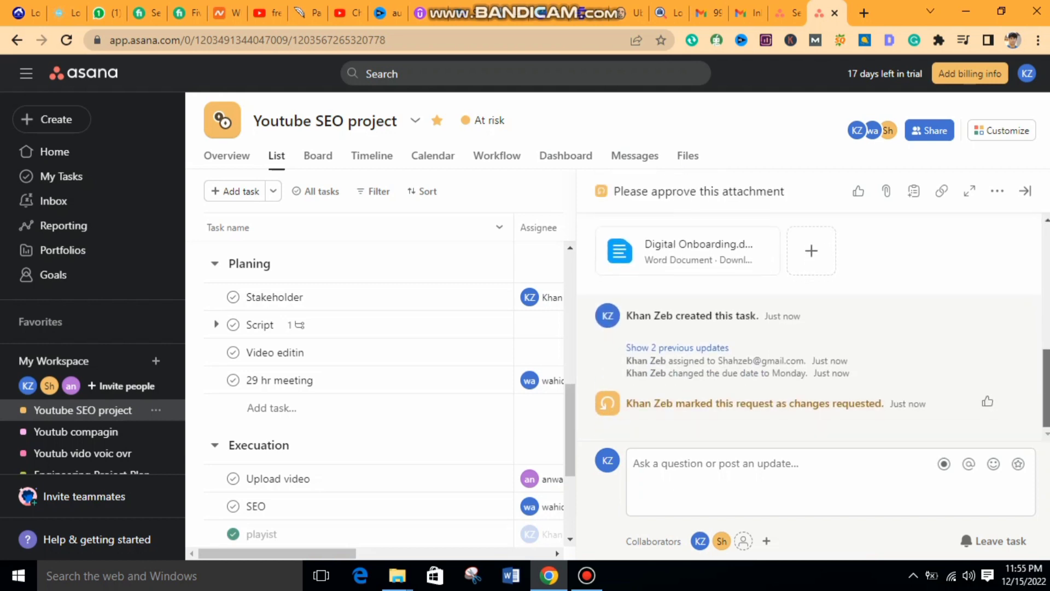
mouse_move(1046, 388)
mouse_down()
mouse_move(1046, 378)
mouse_move(1046, 389)
mouse_up()
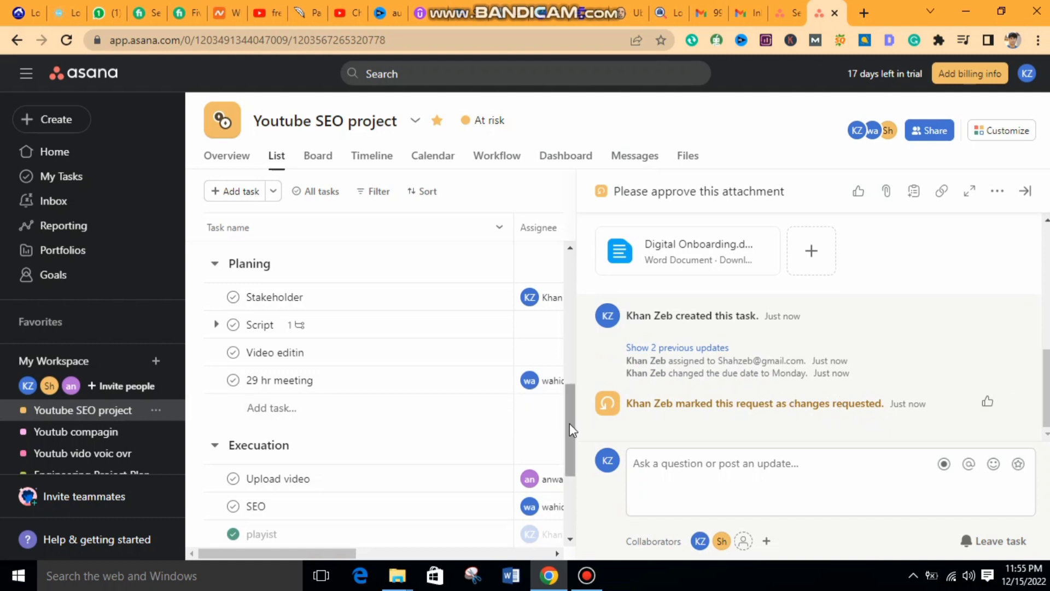
Reopen the Script task in the Planing section and examine its fields, approval subtask and attachment
drag(569, 424, 571, 402)
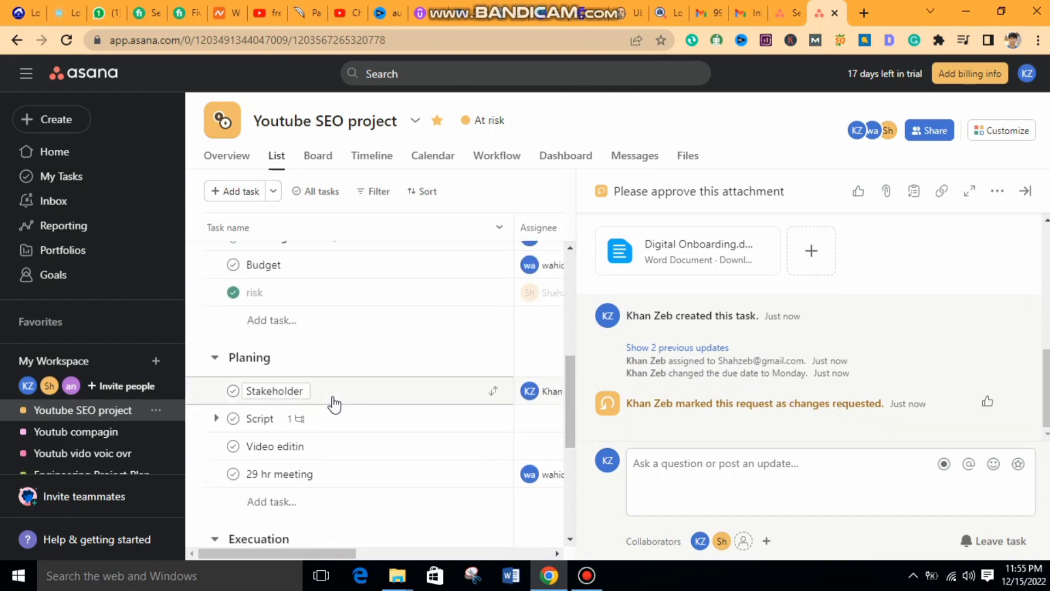
click(299, 420)
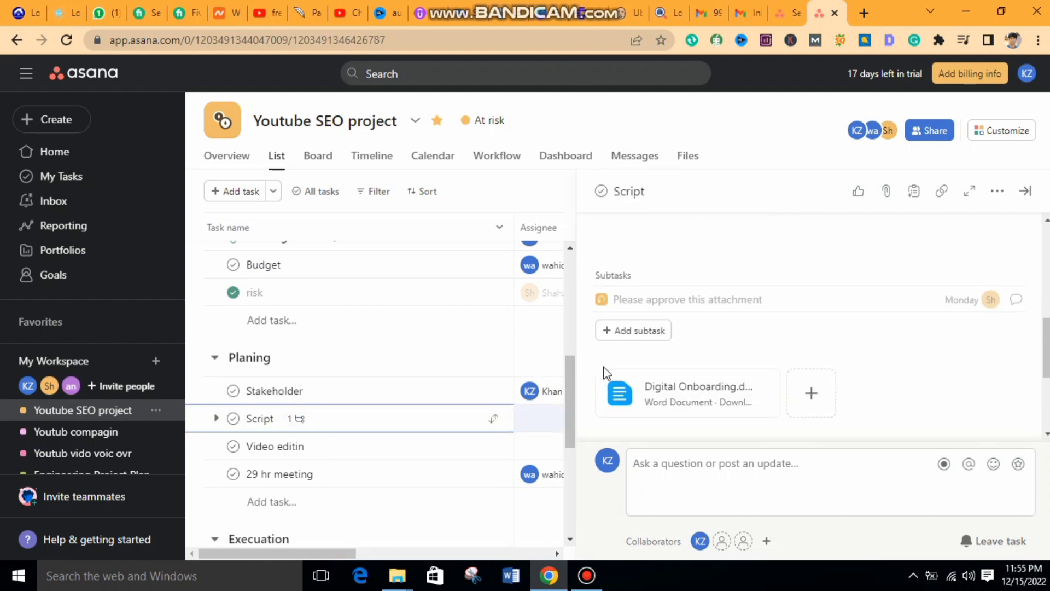
scroll(984, 331, up, 5)
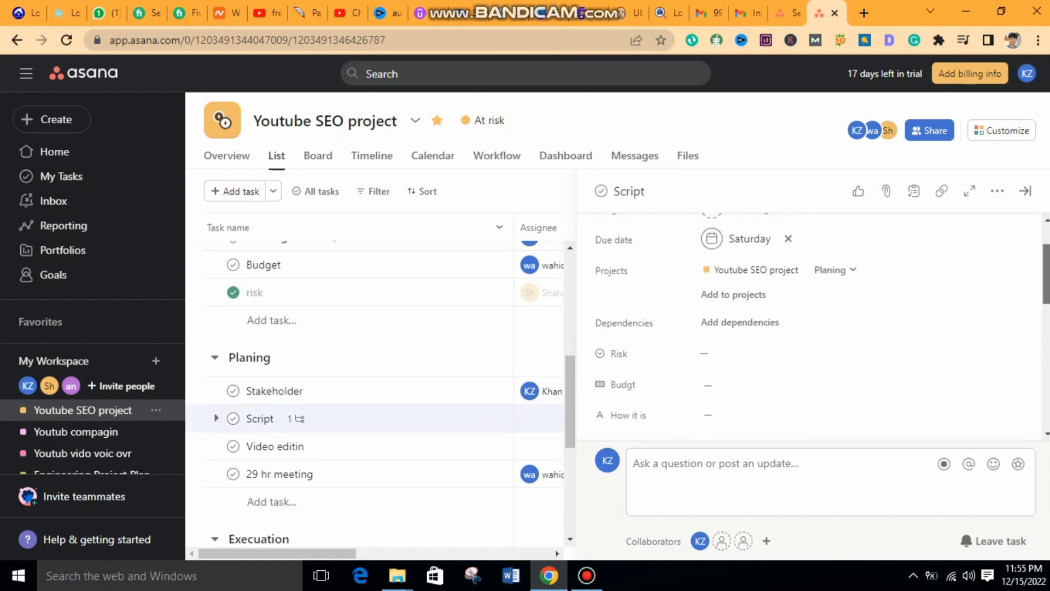
scroll(821, 322, down, 10)
scroll(821, 323, up, 4)
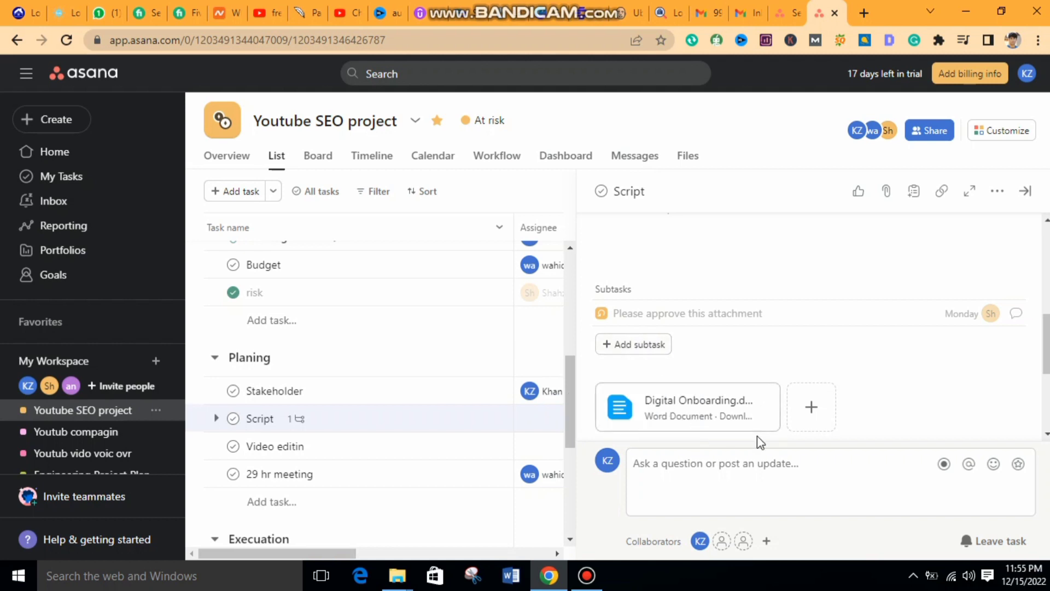
scroll(810, 328, up, 5)
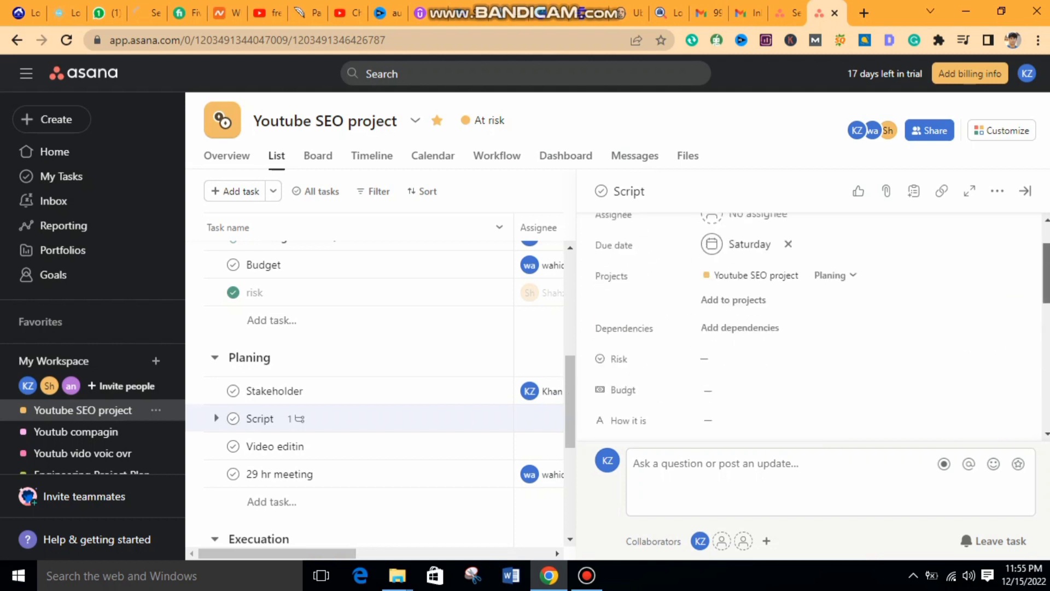
scroll(810, 328, down, 5)
scroll(757, 348, down, 1)
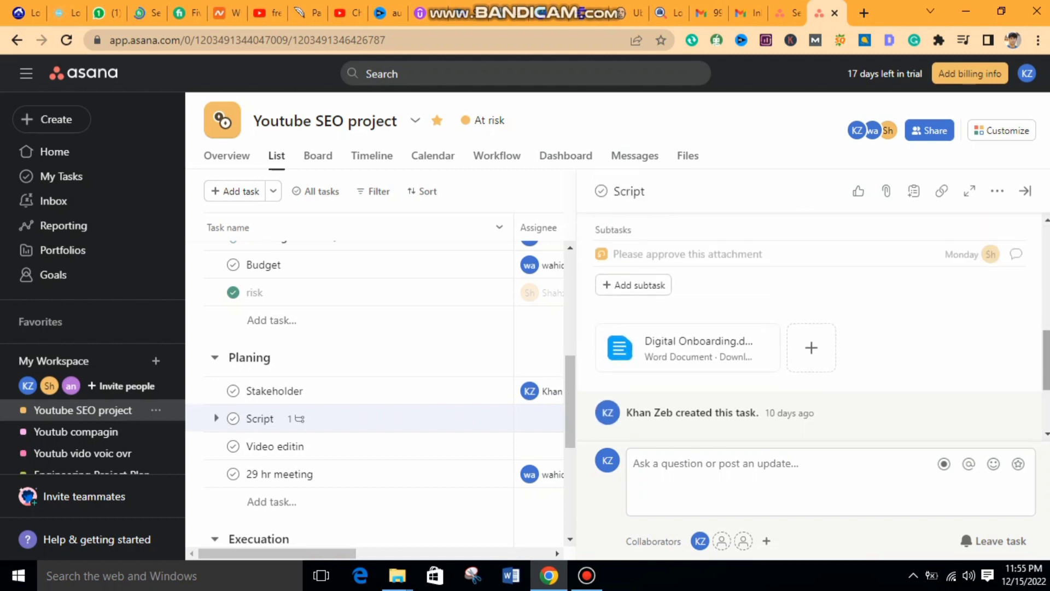
Request a second approval for the Digital Onboarding attachment on the Script task, dismissing the file's save dialog
click(755, 343)
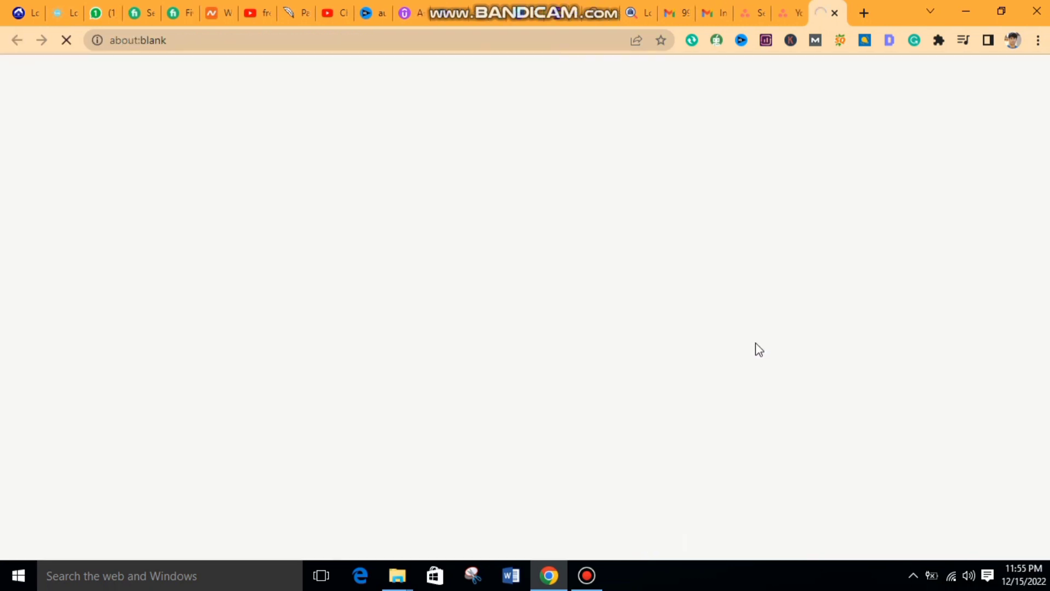
click(788, 6)
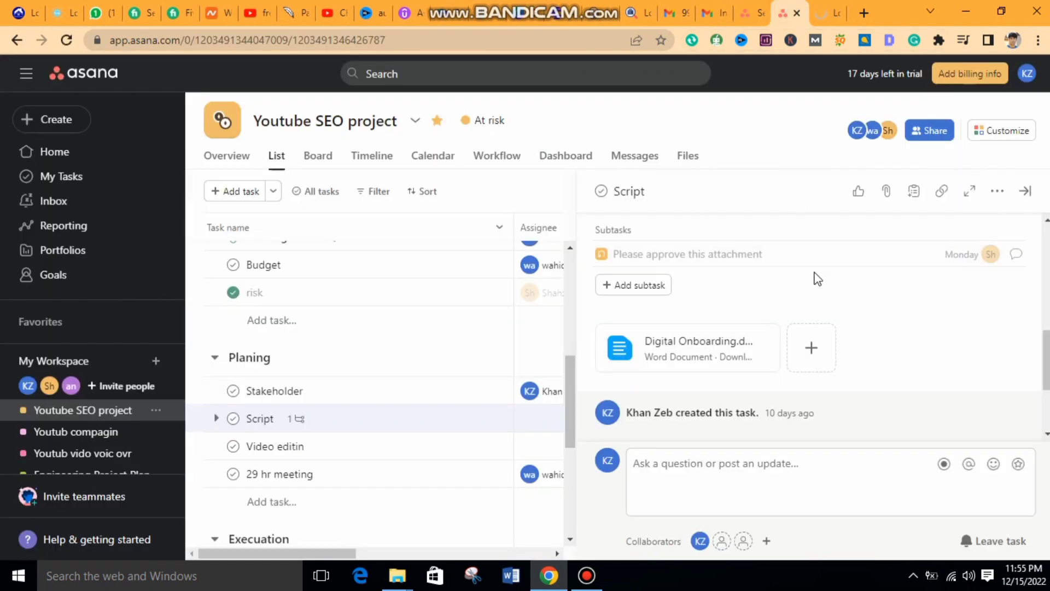
click(762, 347)
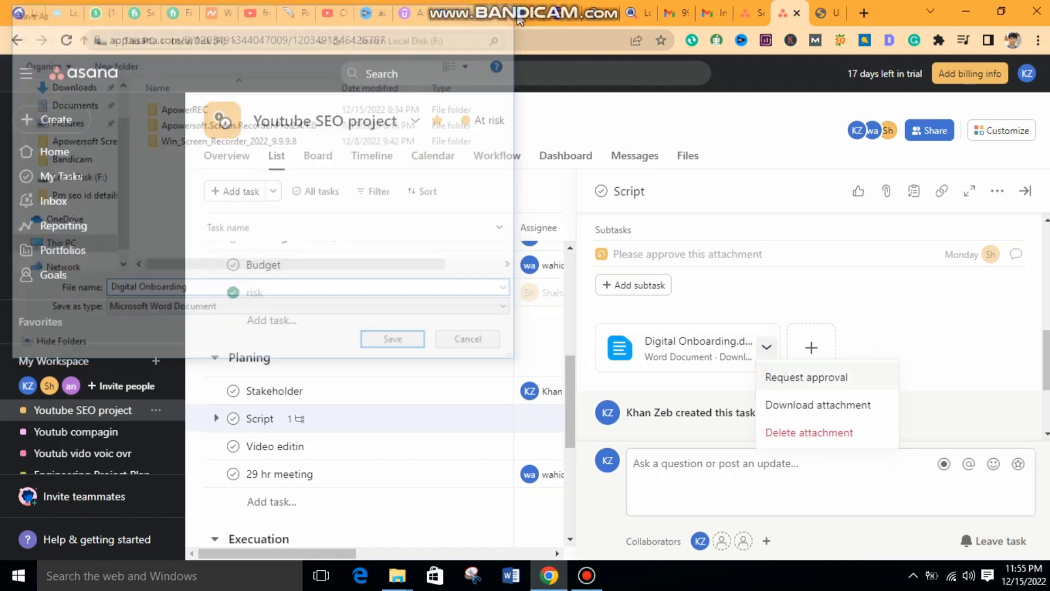
click(511, 12)
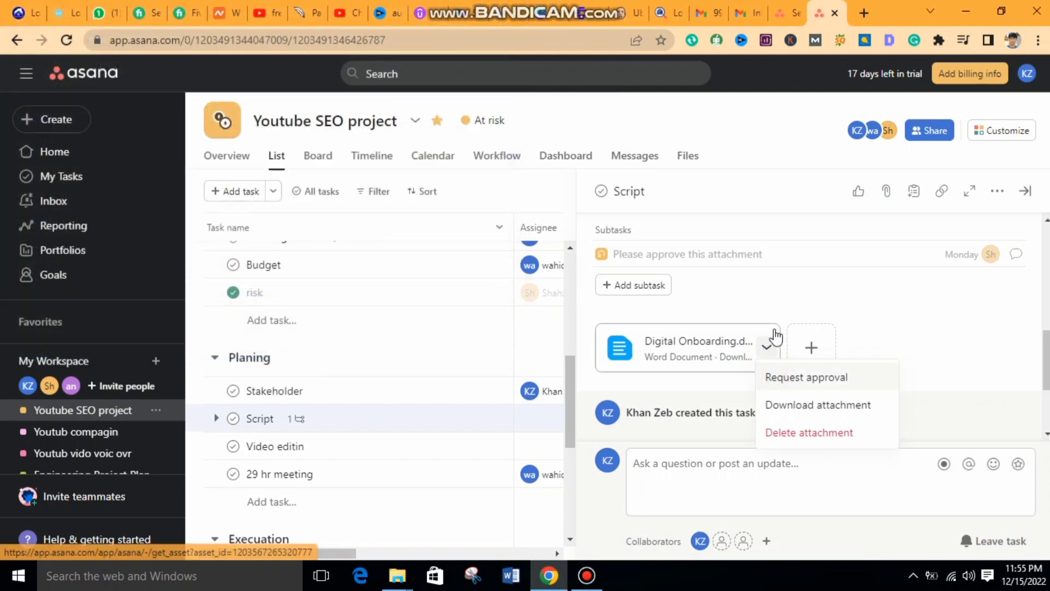
click(800, 378)
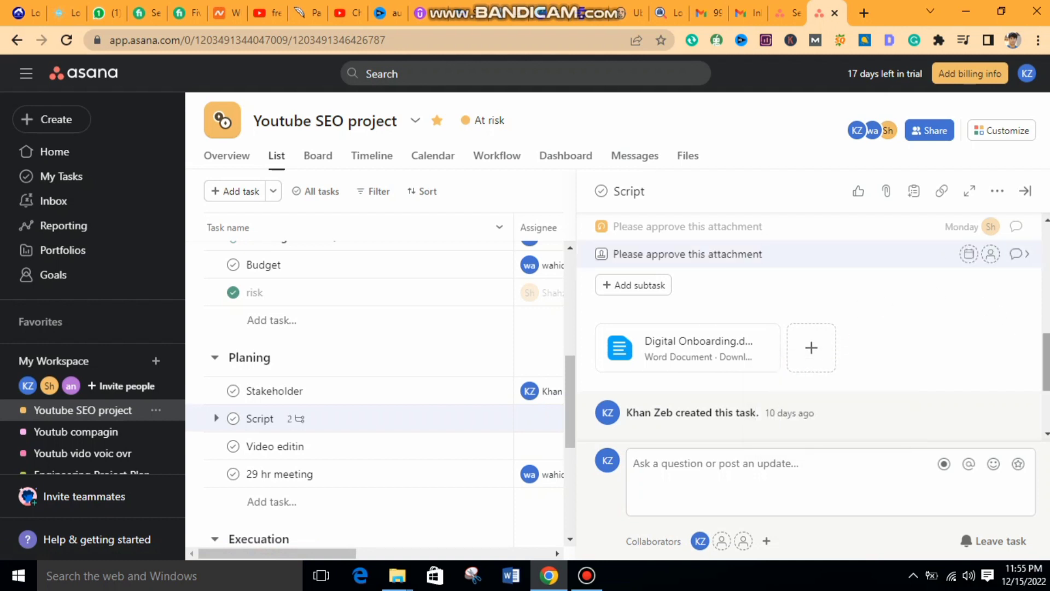
scroll(1038, 347, up, 2)
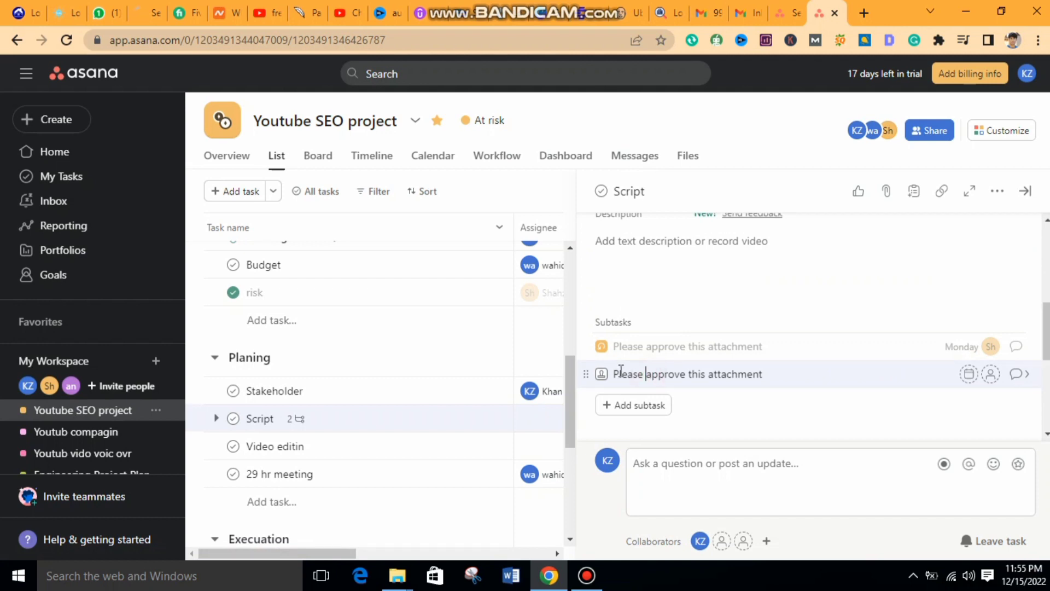
Open the details of the unassigned second approval subtask and mark it as approved
click(602, 374)
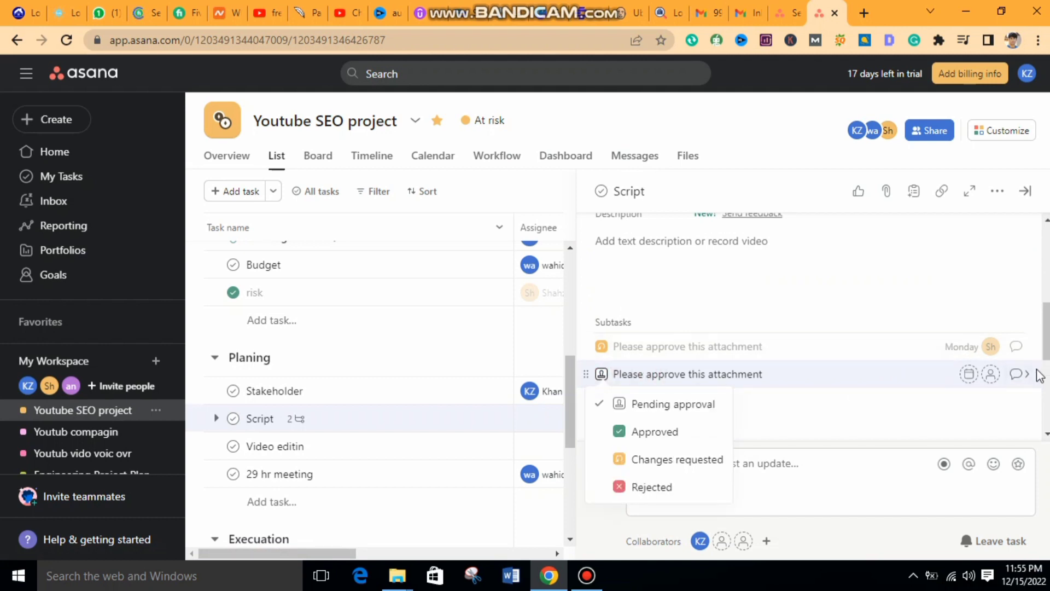
click(1019, 374)
click(1020, 375)
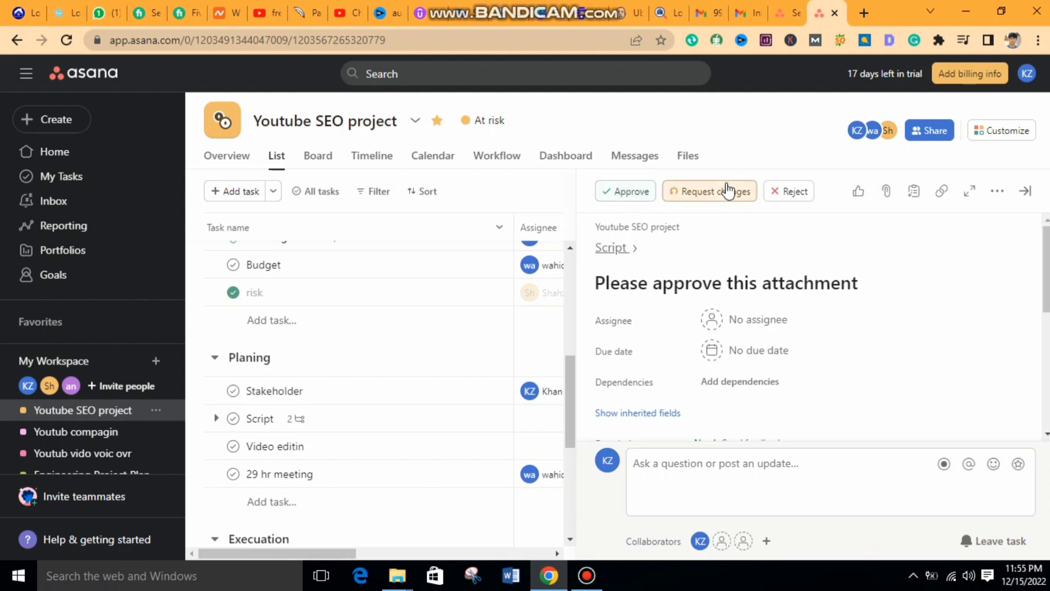
click(606, 198)
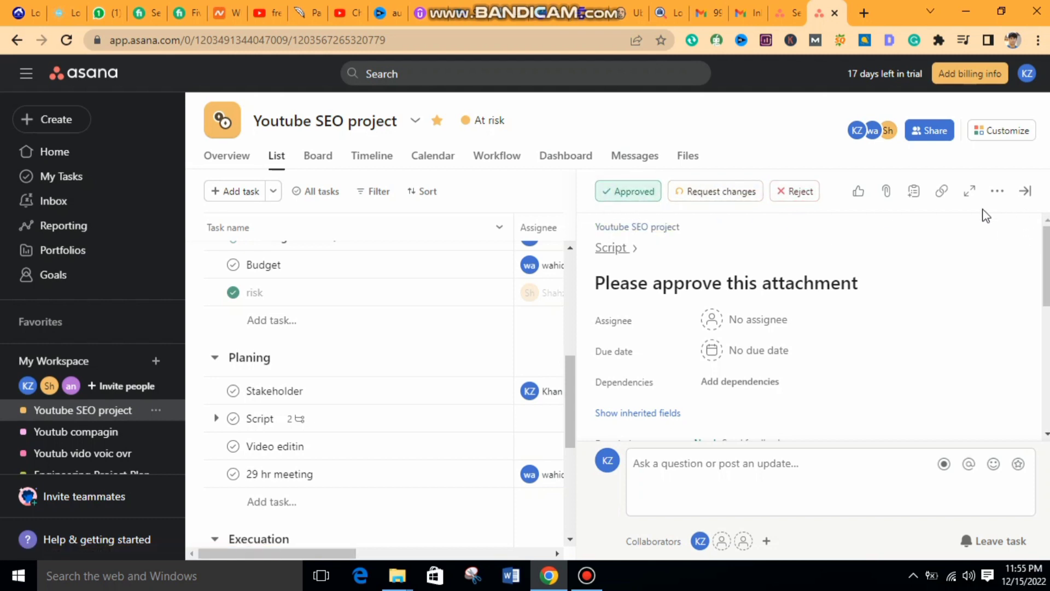
Reopen the second approval subtask from the Script task, mark it as rejected, and return to the Script task
click(293, 419)
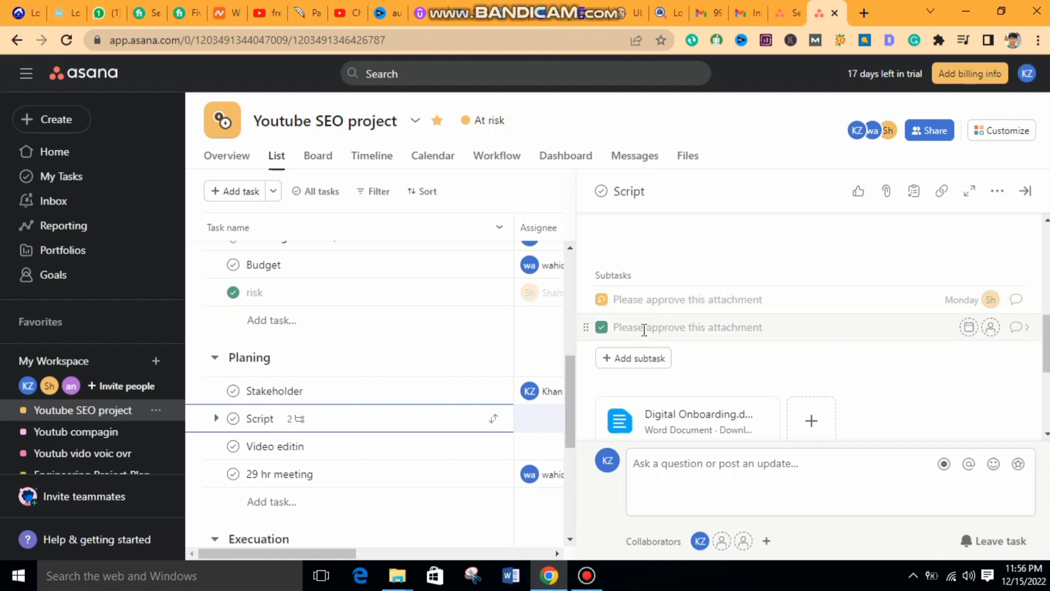
click(1017, 328)
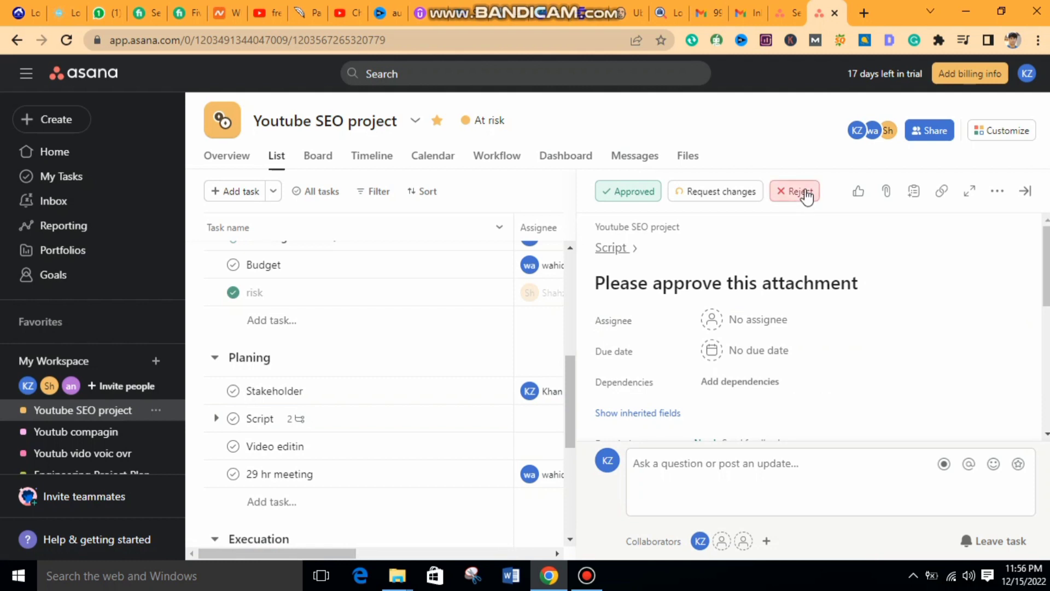
click(806, 193)
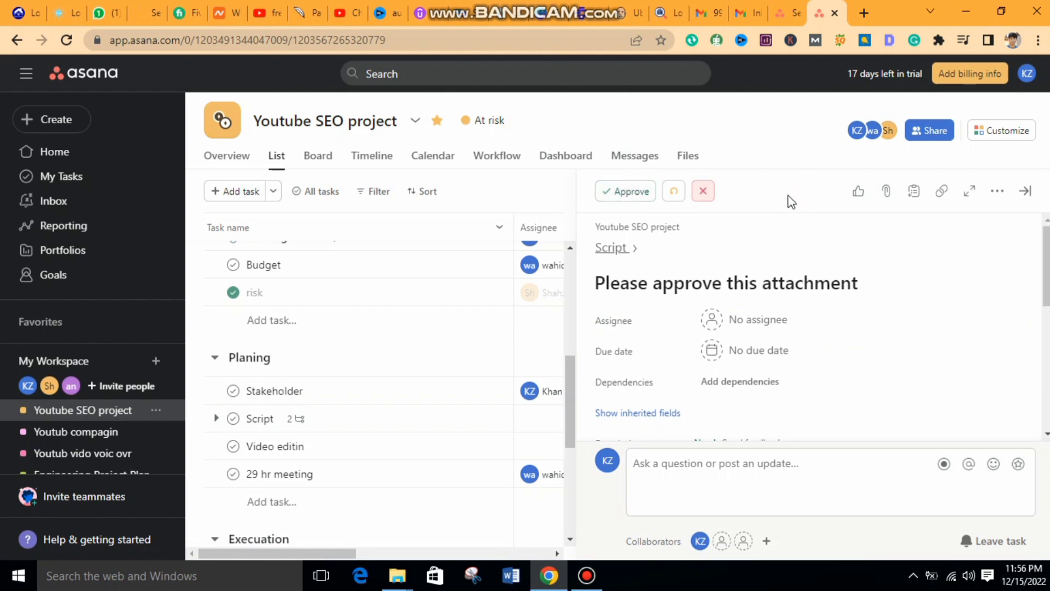
click(310, 418)
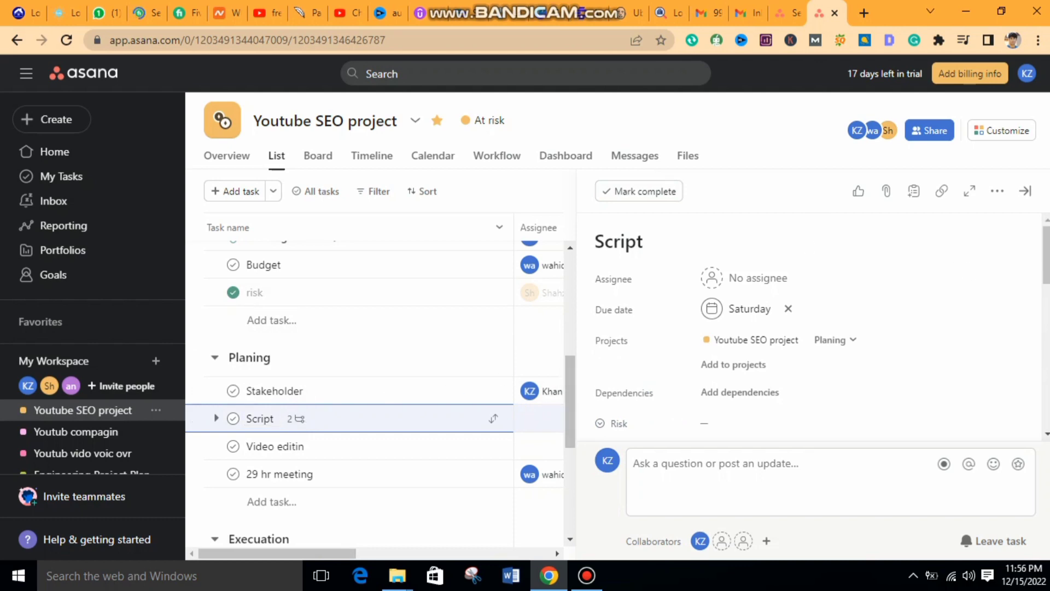